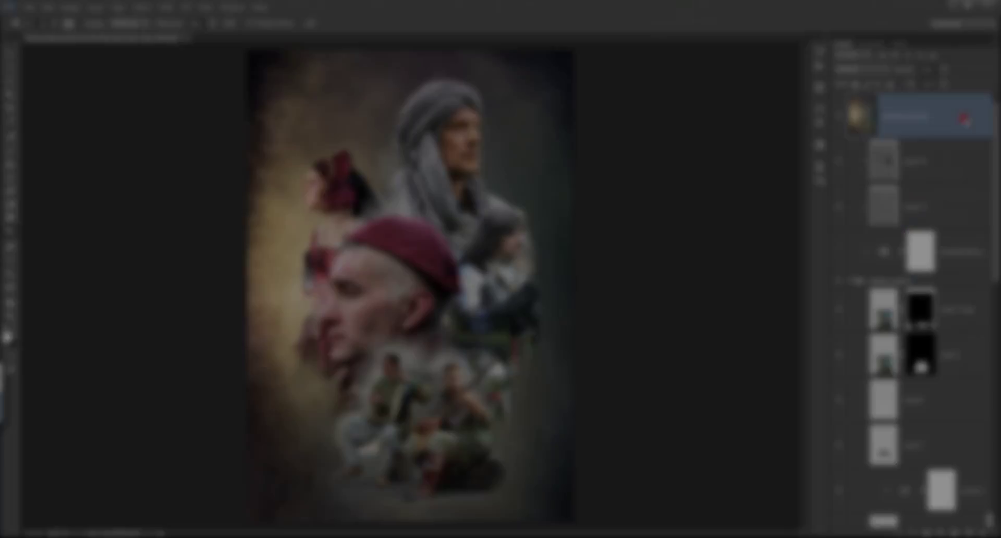
# Add a new empty layer above Layer 14 after discarding a trial merged stamp
pyautogui.hotkey('ctrl', 'shift', 'alt', 'e')
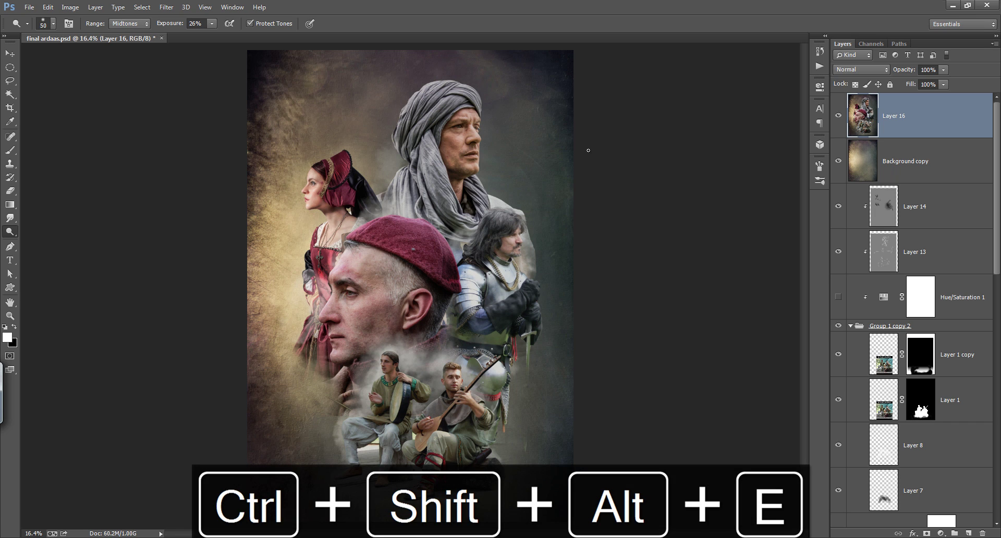
pyautogui.hotkey('ctrl', 'z')
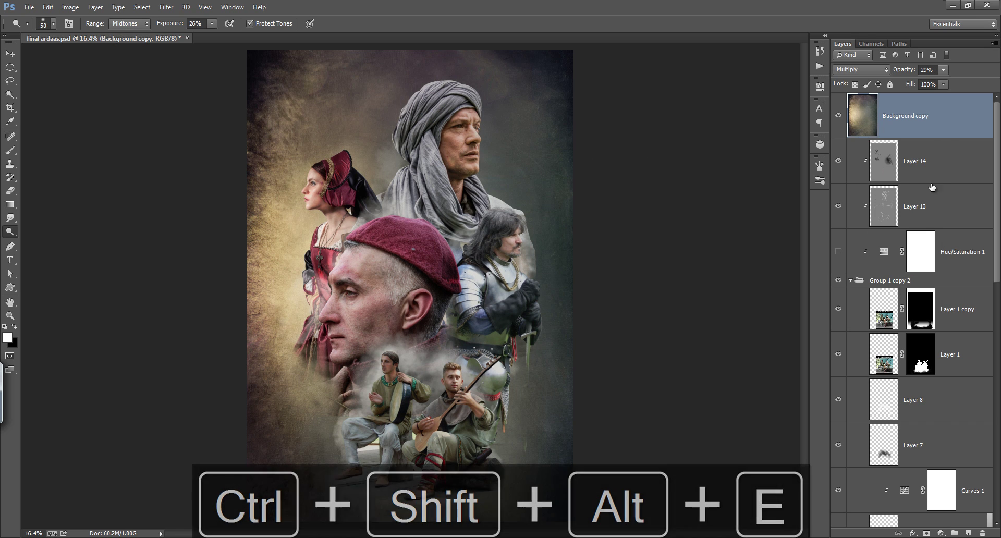
pyautogui.click(941, 164)
pyautogui.click(932, 127)
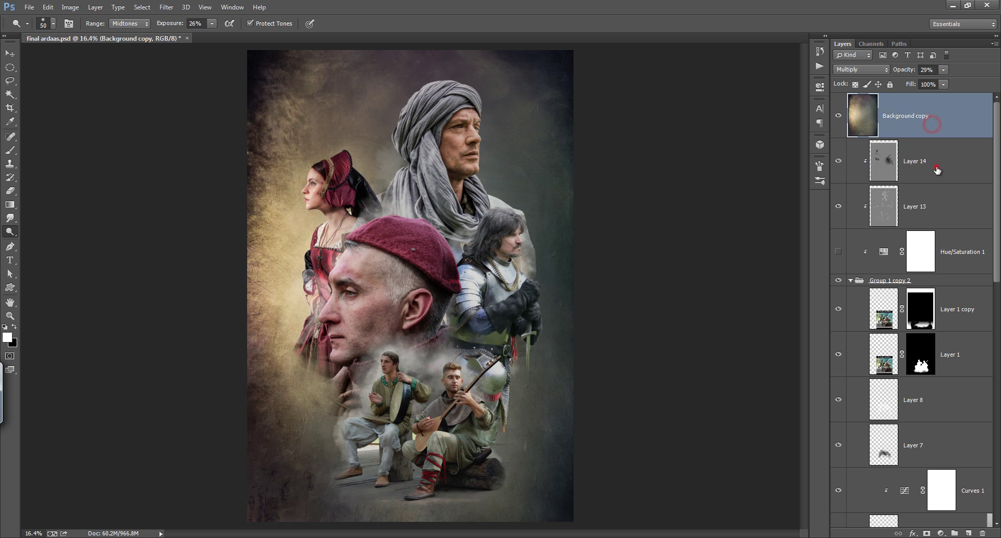
pyautogui.click(937, 166)
pyautogui.click(970, 533)
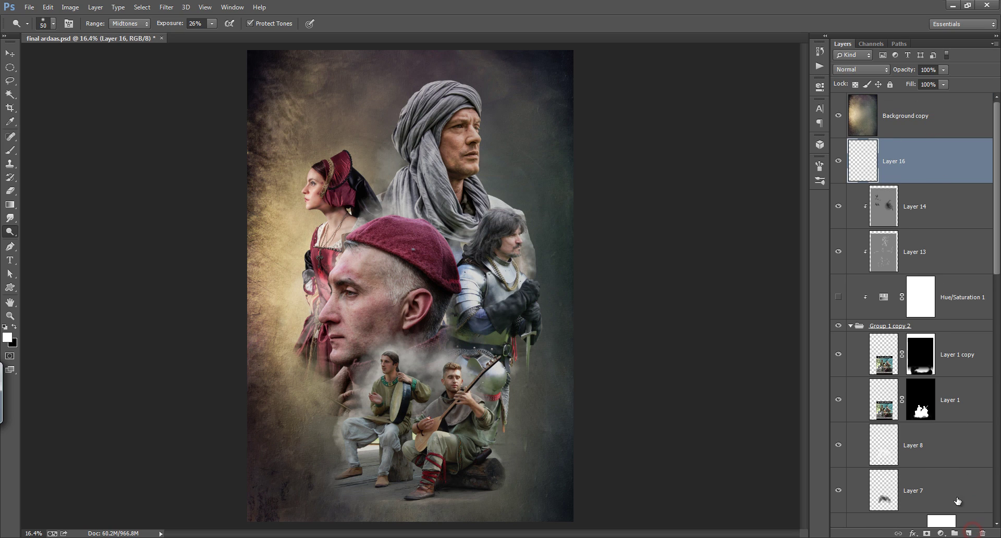
# Try the Brush tool with the size 39 tip enlarged, then undo the test dabs
pyautogui.press('b')
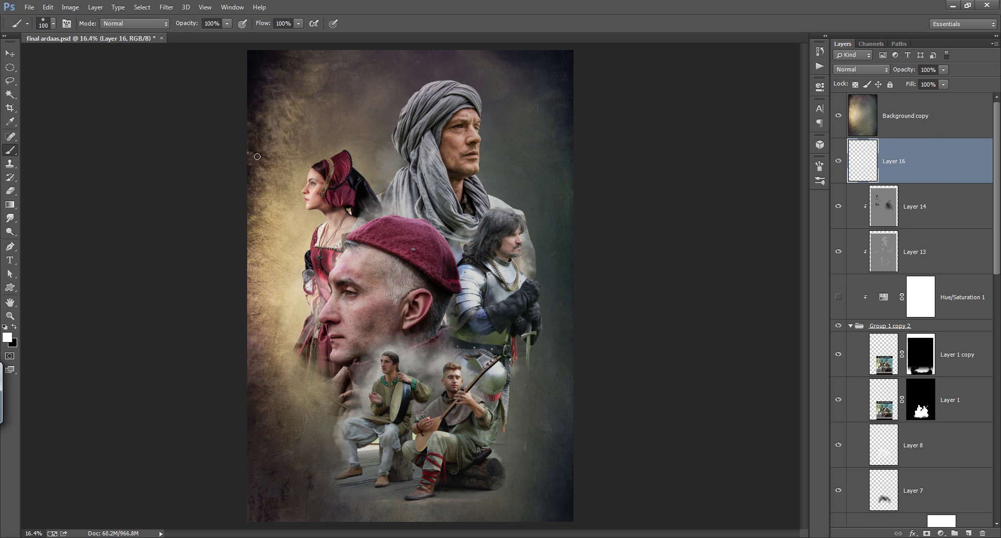
pyautogui.click(46, 24)
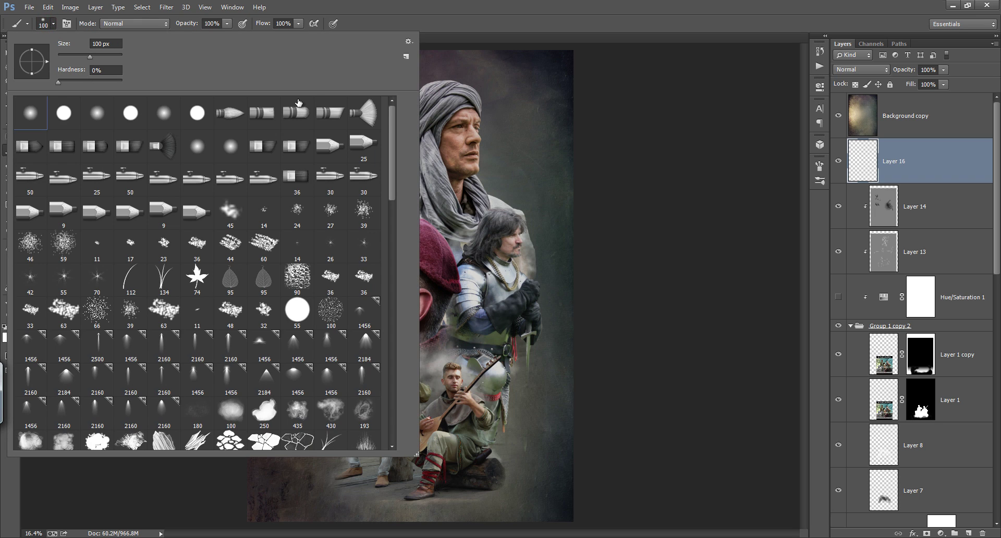
pyautogui.click(363, 210)
pyautogui.press('Return')
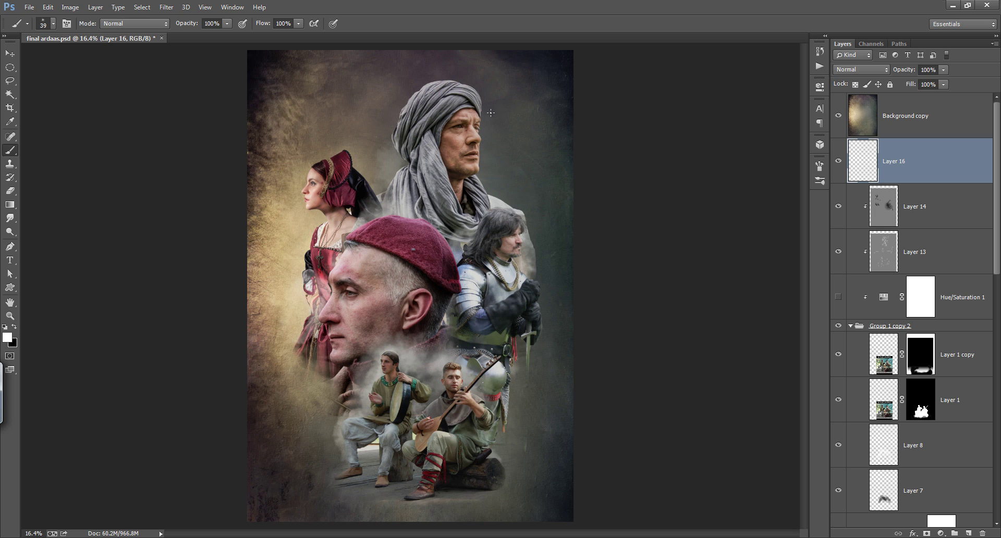
pyautogui.press(']')
pyautogui.press(']')
pyautogui.press(']')
pyautogui.click(487, 112)
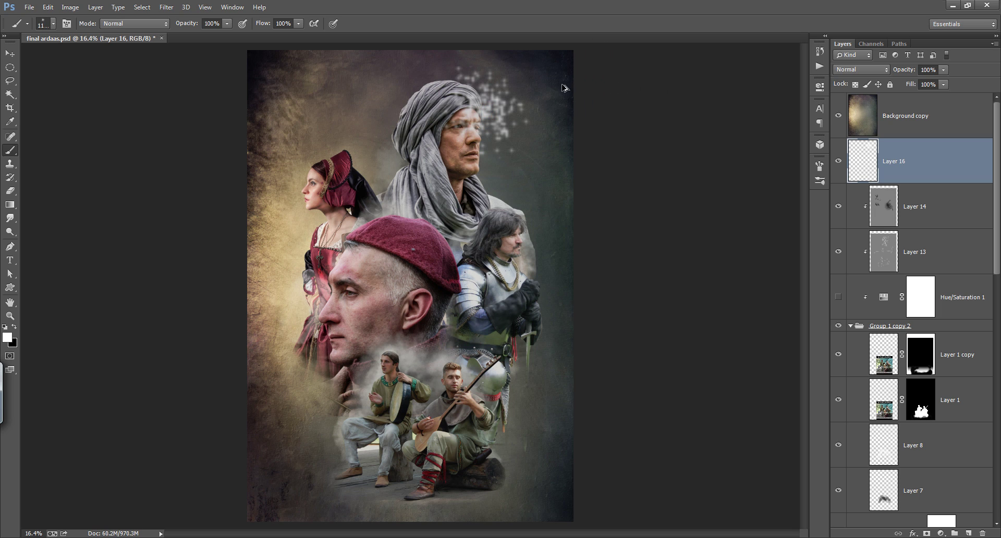
pyautogui.hotkey('ctrl', 'z')
# Switch the brush to the 200 px spatter tip
pyautogui.click(53, 24)
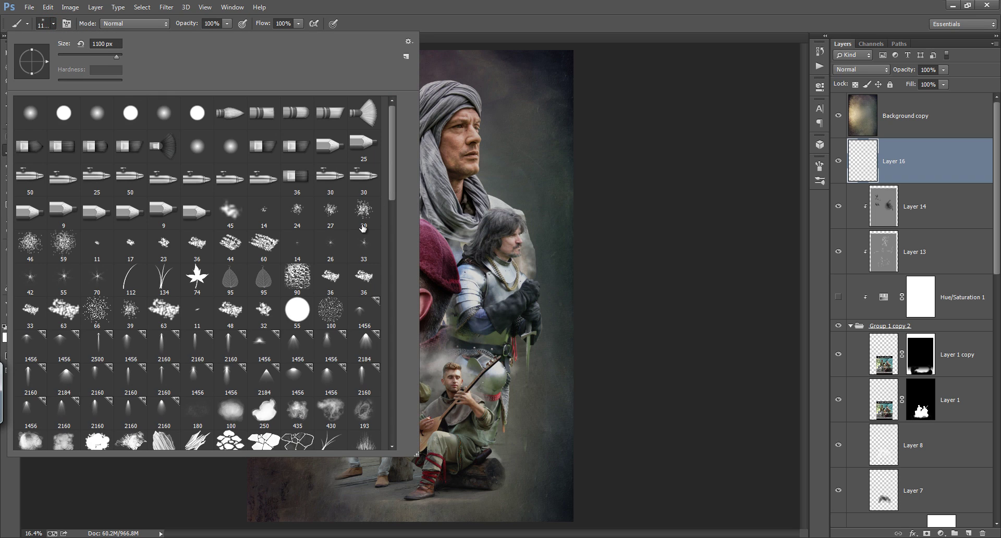
pyautogui.scroll(-3, 390, 179)
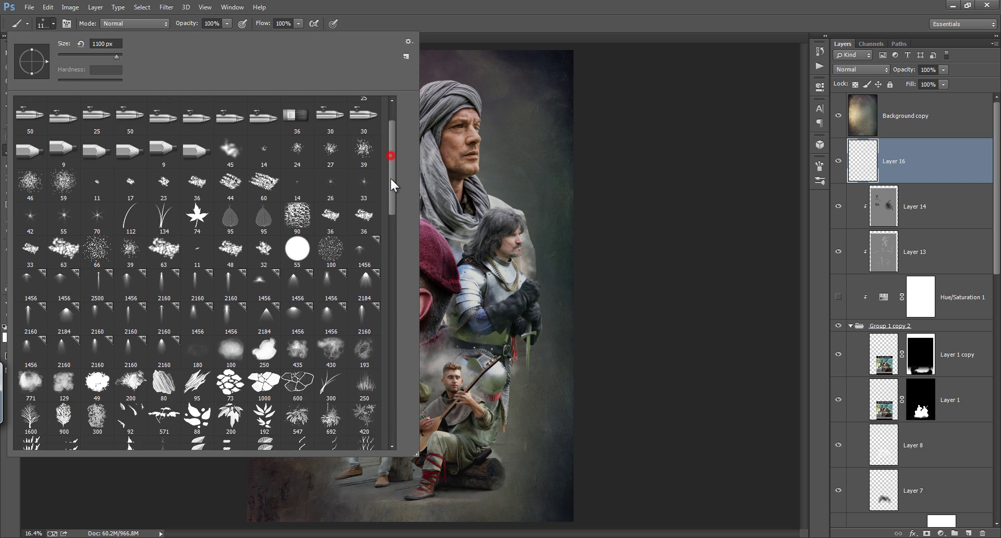
pyautogui.scroll(-1, 368, 204)
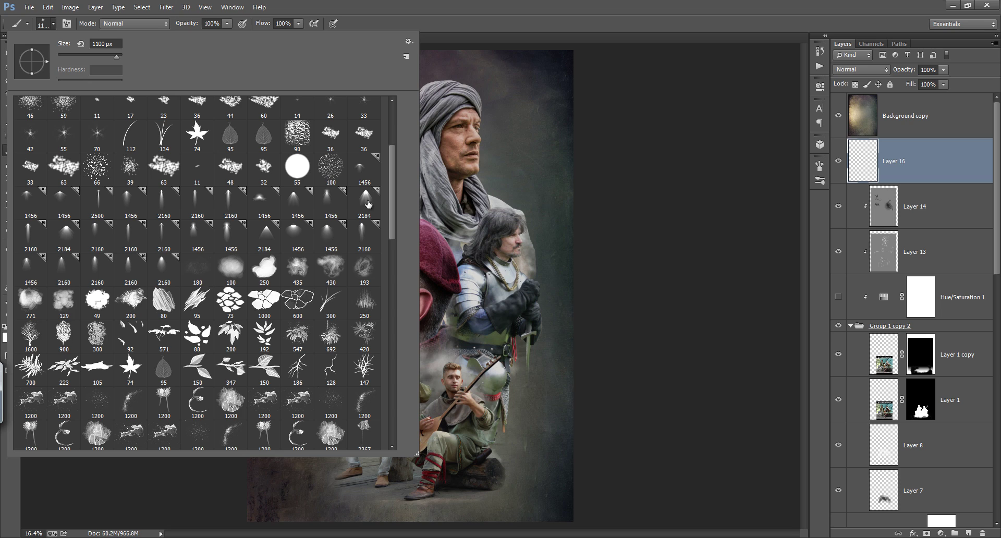
pyautogui.click(132, 301)
pyautogui.click(527, 25)
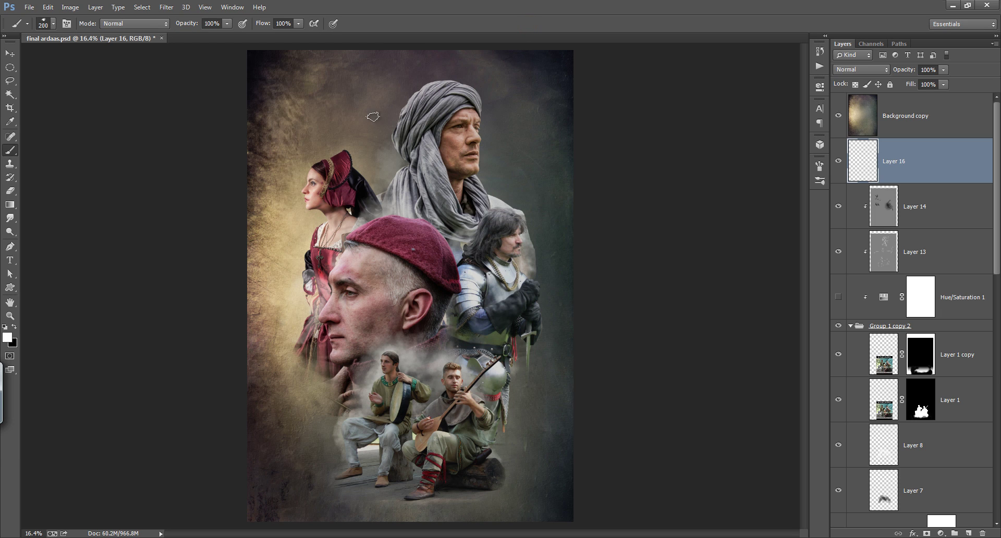
# Sample a tan colour and paint 600 px haze above the turban, lower-left floor and woman
pyautogui.keyDown('alt'); pyautogui.click(291, 112); pyautogui.keyUp('alt')
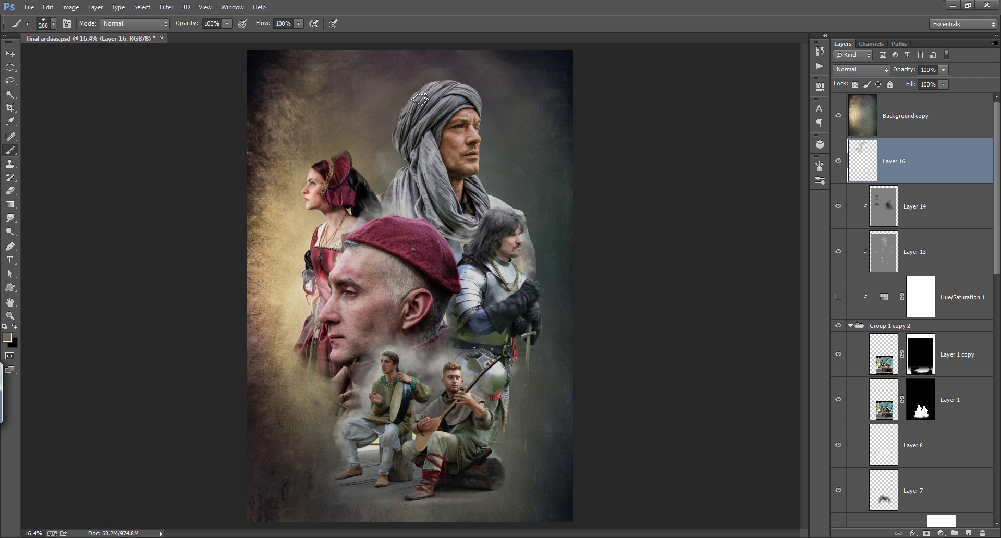
pyautogui.press(']')
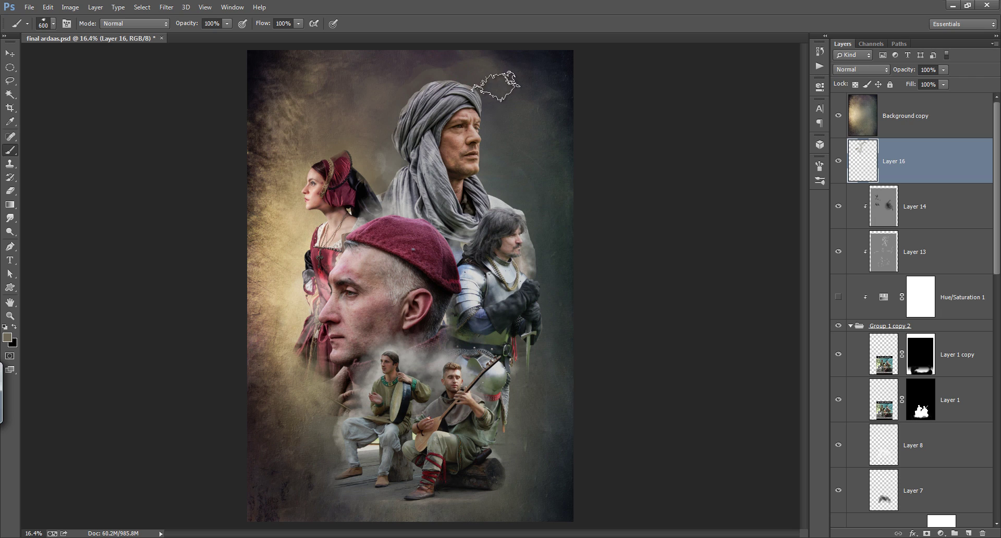
pyautogui.moveTo(448, 86)
pyautogui.mouseDown()
pyautogui.moveTo(506, 110)
pyautogui.moveTo(515, 200)
pyautogui.moveTo(552, 282)
pyautogui.moveTo(508, 455)
pyautogui.mouseUp()
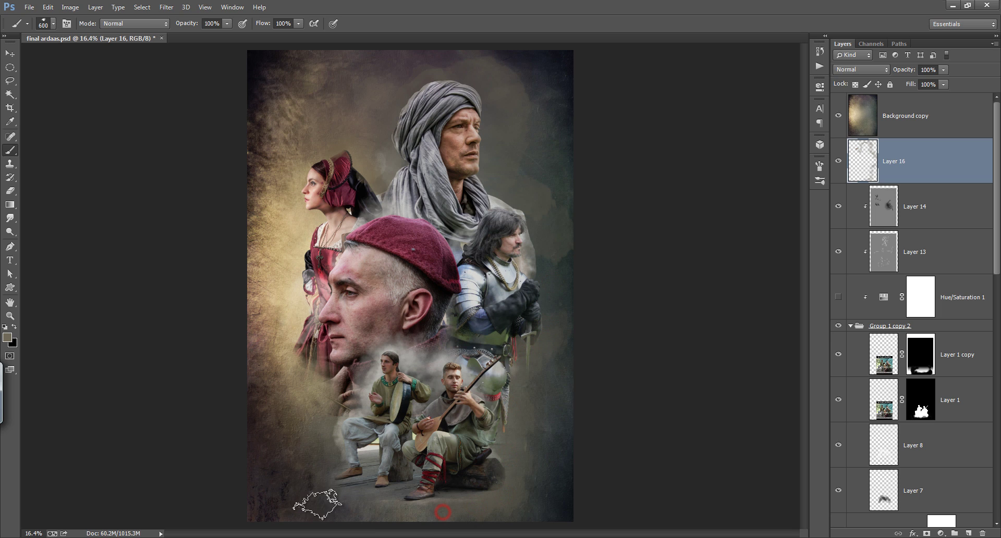
pyautogui.moveTo(340, 503)
pyautogui.mouseDown()
pyautogui.moveTo(346, 509)
pyautogui.moveTo(319, 408)
pyautogui.moveTo(290, 350)
pyautogui.moveTo(300, 228)
pyautogui.mouseUp()
pyautogui.click(326, 481)
pyautogui.keyDown('alt'); pyautogui.click(301, 393); pyautogui.keyUp('alt')
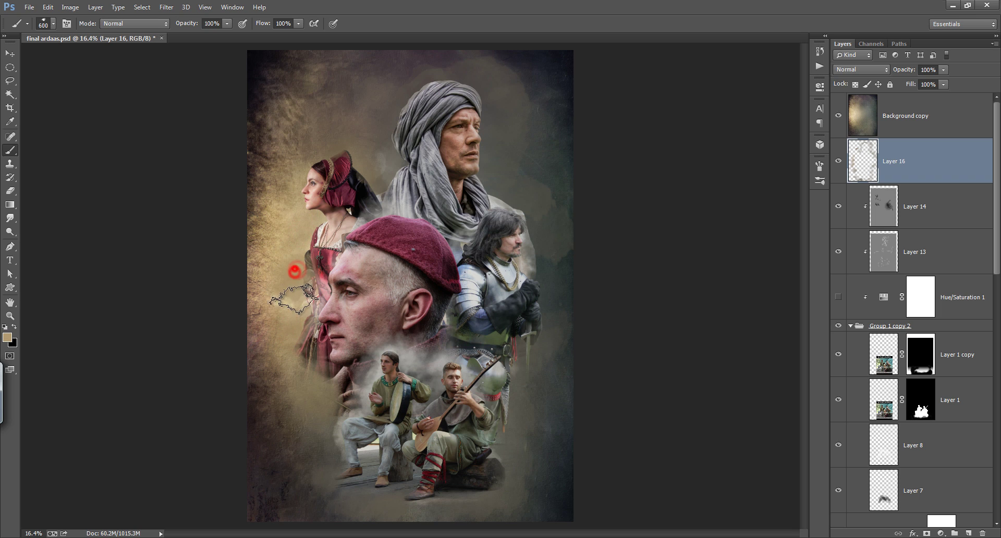
pyautogui.moveTo(300, 228)
pyautogui.mouseDown()
pyautogui.moveTo(289, 304)
pyautogui.moveTo(300, 231)
pyautogui.mouseUp()
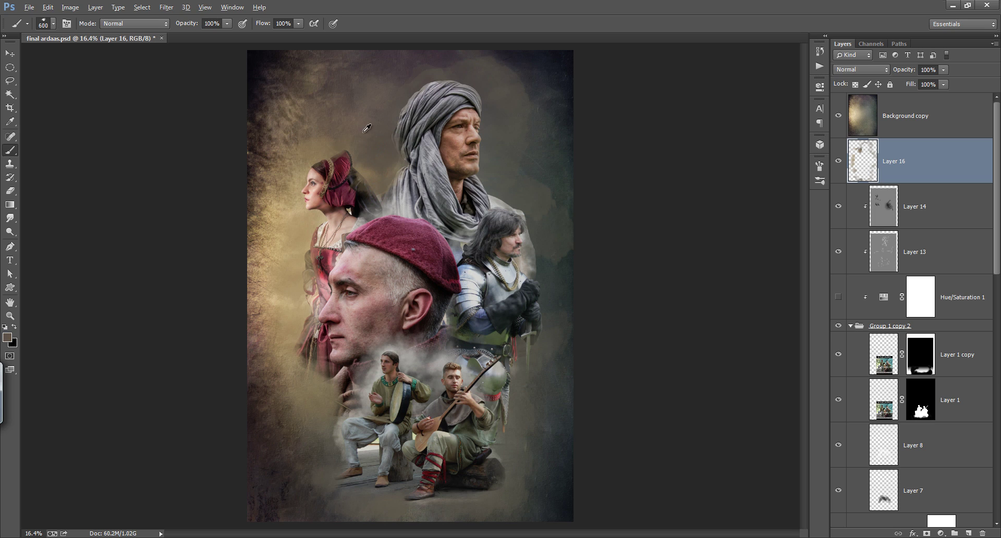
# Resample a lighter tan, then toggle Background copy's visibility to compare
pyautogui.keyDown('alt'); pyautogui.click(370, 129); pyautogui.keyUp('alt')
pyautogui.keyDown('alt'); pyautogui.click(300, 158); pyautogui.keyUp('alt')
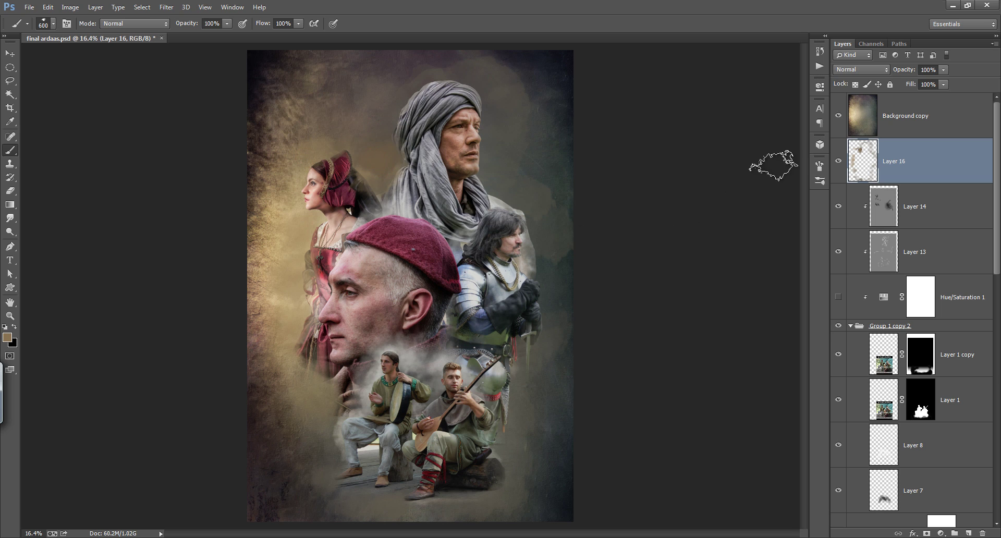
pyautogui.click(943, 122)
pyautogui.click(839, 116)
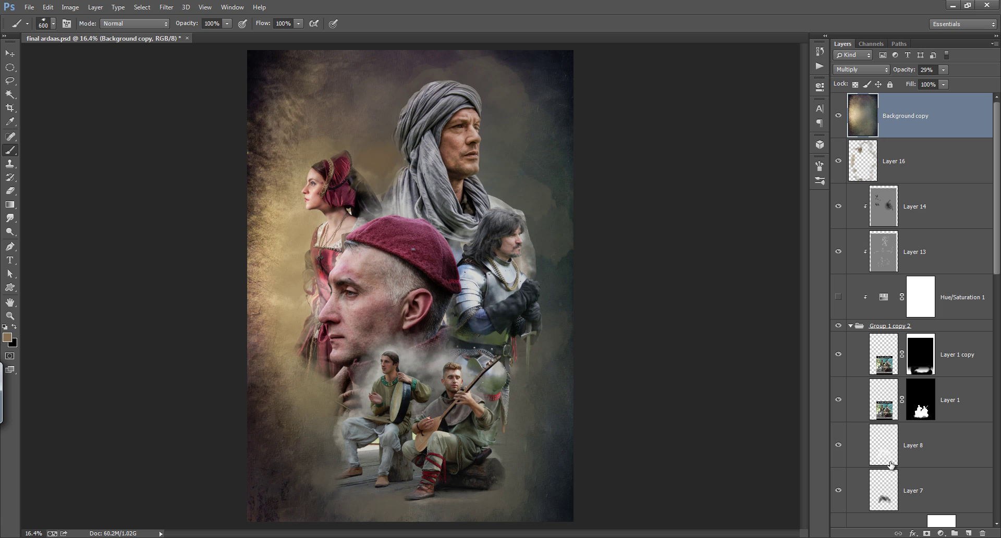
# Stamp all visible layers into a merged smart object and open the Camera Raw filter
pyautogui.hotkey('ctrl', 'shift', 'alt', 'e')
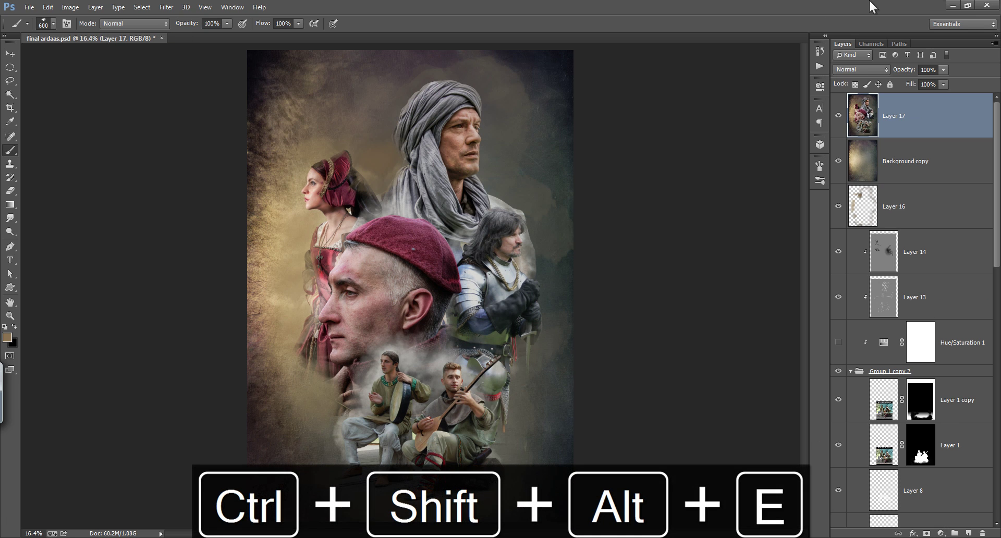
pyautogui.rightClick(912, 117)
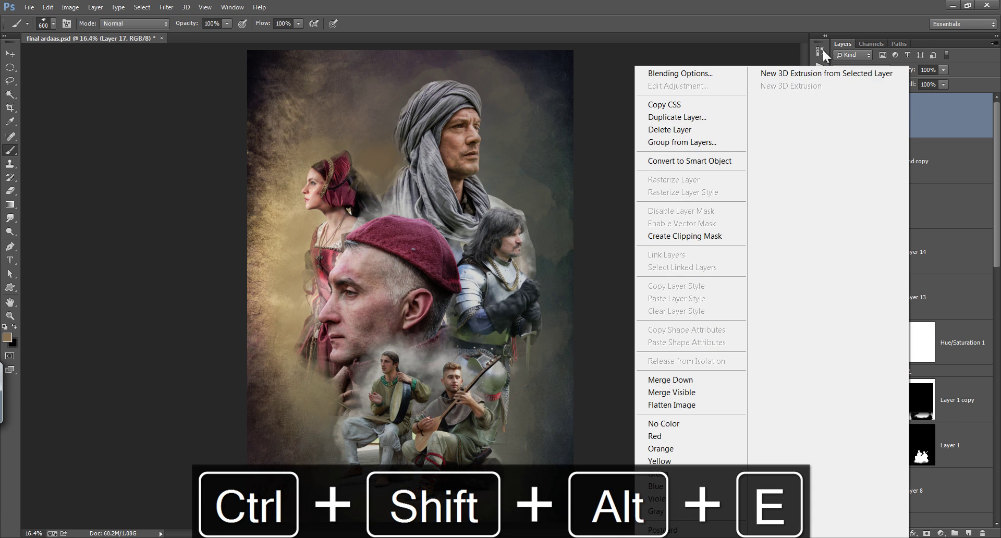
pyautogui.click(724, 161)
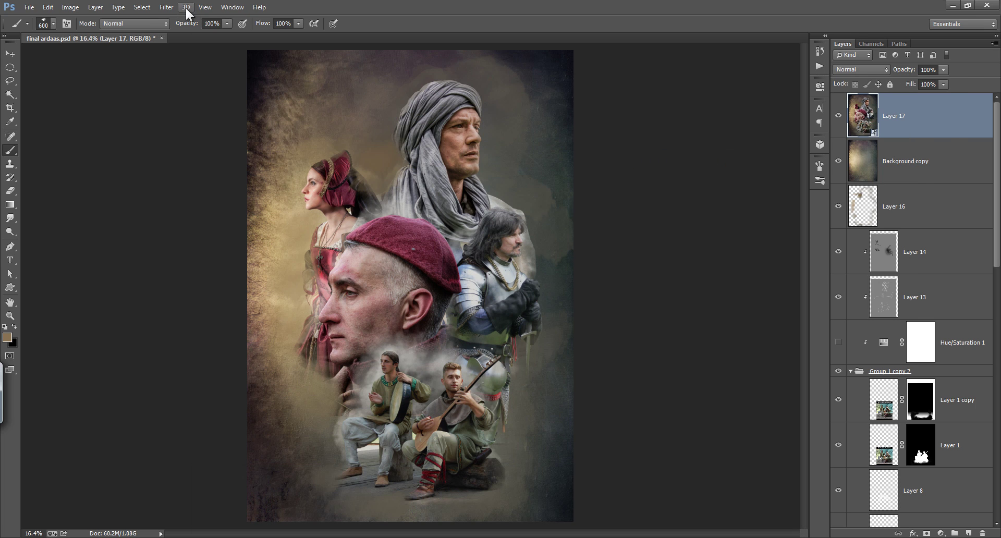
pyautogui.click(167, 7)
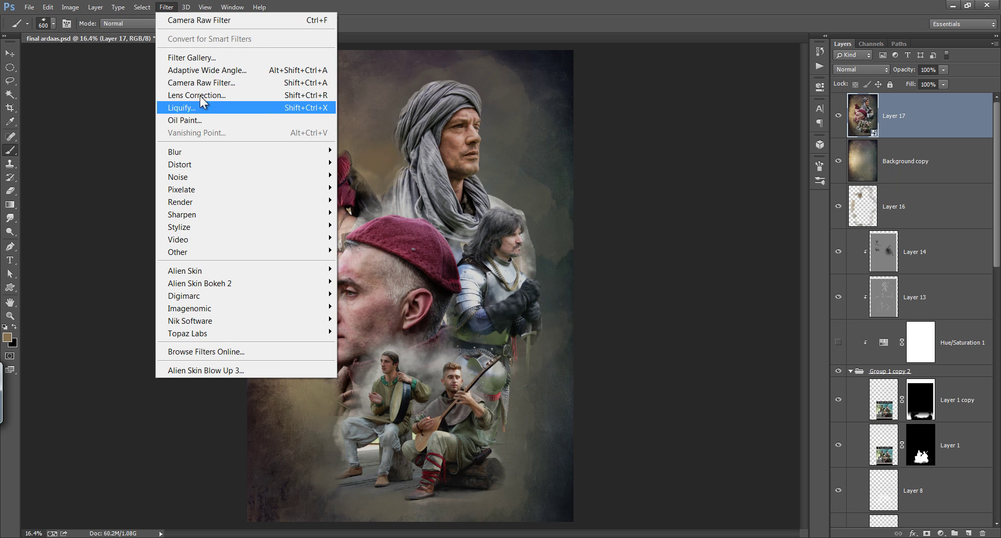
pyautogui.click(209, 83)
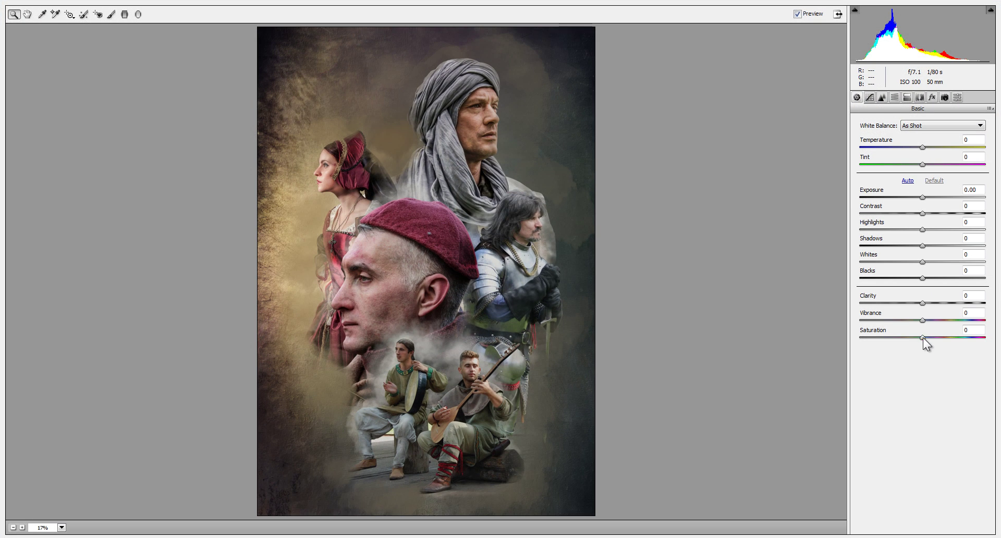
# Lower saturation to −23, darken exposure, and soften the post-crop vignette
pyautogui.moveTo(922, 337); pyautogui.dragTo(909, 336)
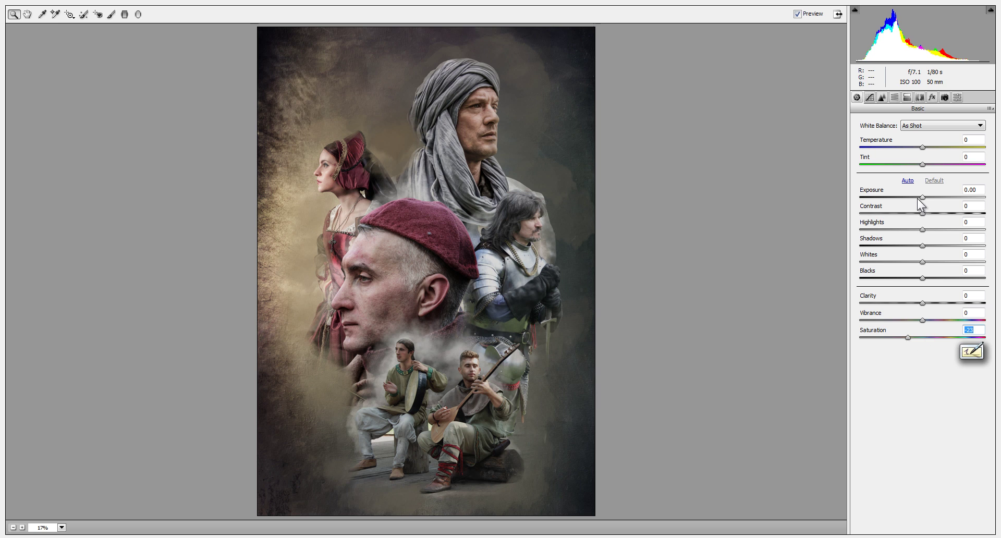
pyautogui.moveTo(922, 197); pyautogui.dragTo(920, 197)
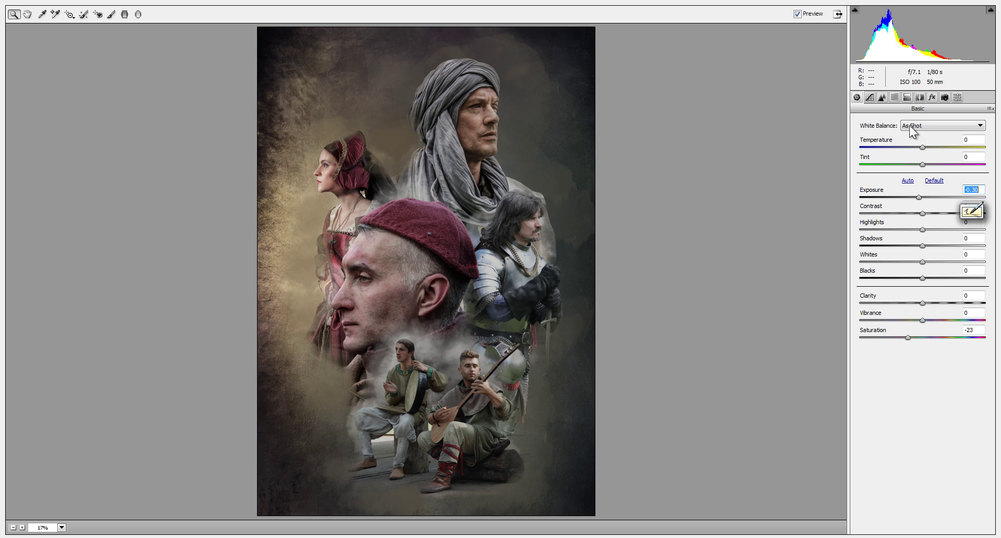
pyautogui.click(932, 98)
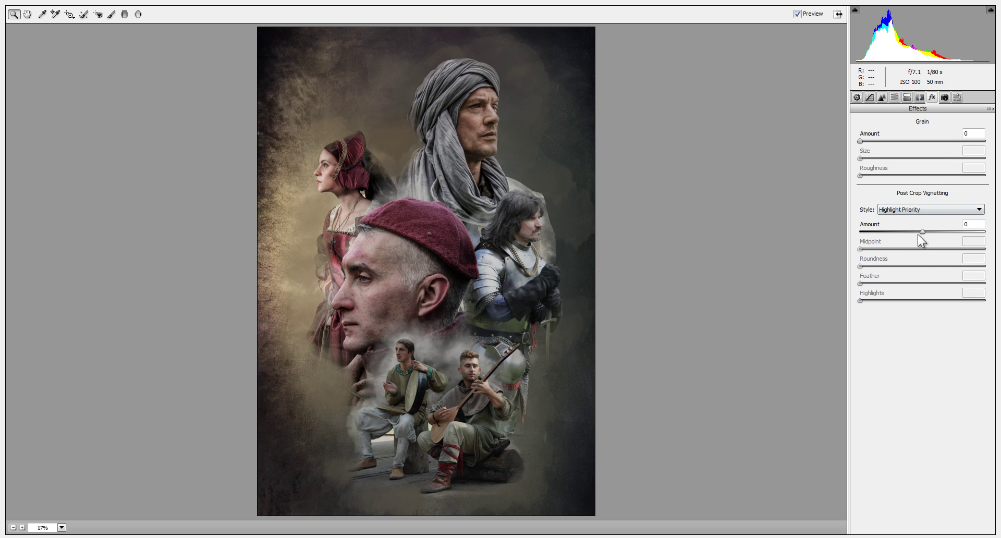
pyautogui.moveTo(921, 232); pyautogui.dragTo(883, 231)
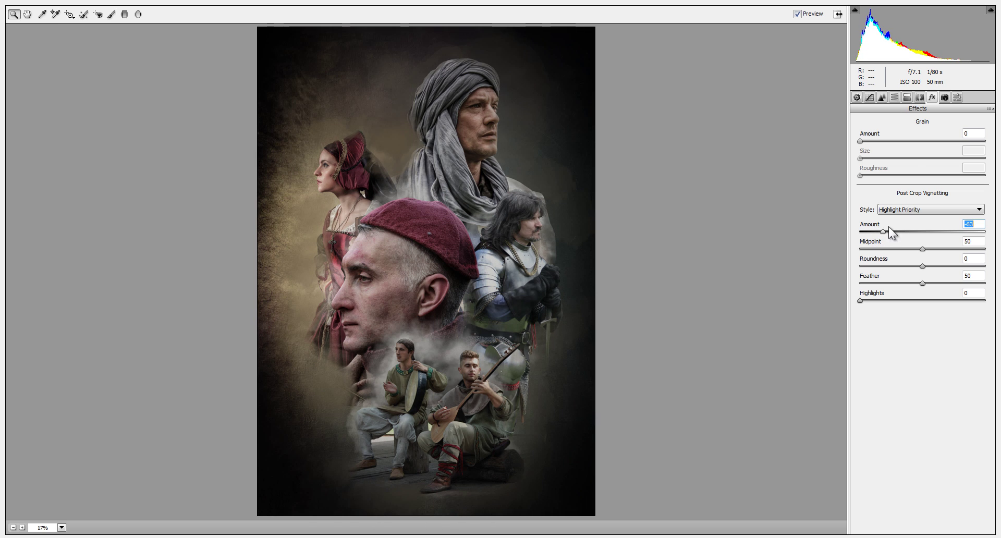
pyautogui.moveTo(885, 231); pyautogui.dragTo(915, 234)
# Lift the tone curve's black point to 20 to fade shadows, and raise Whites
pyautogui.click(869, 97)
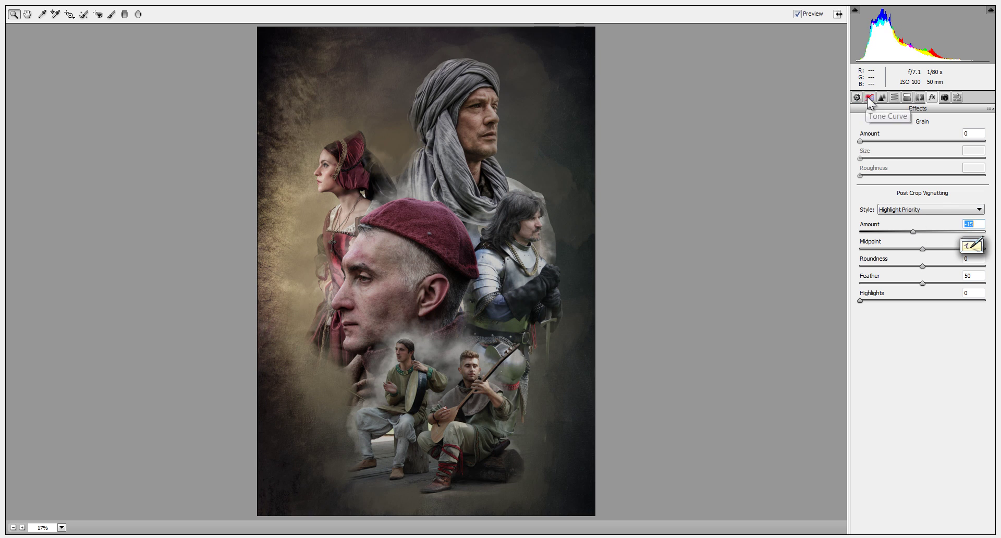
pyautogui.click(923, 234)
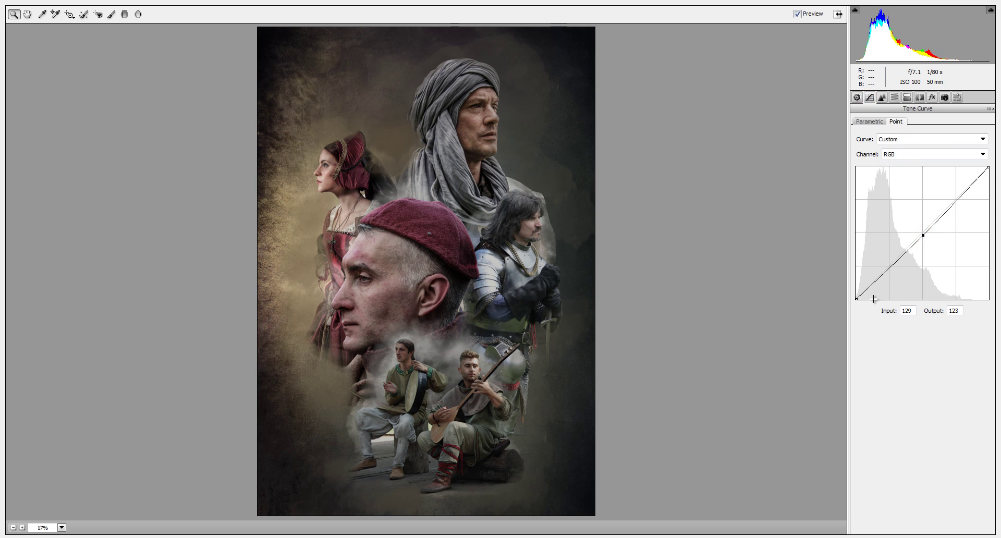
pyautogui.moveTo(858, 298); pyautogui.dragTo(853, 289)
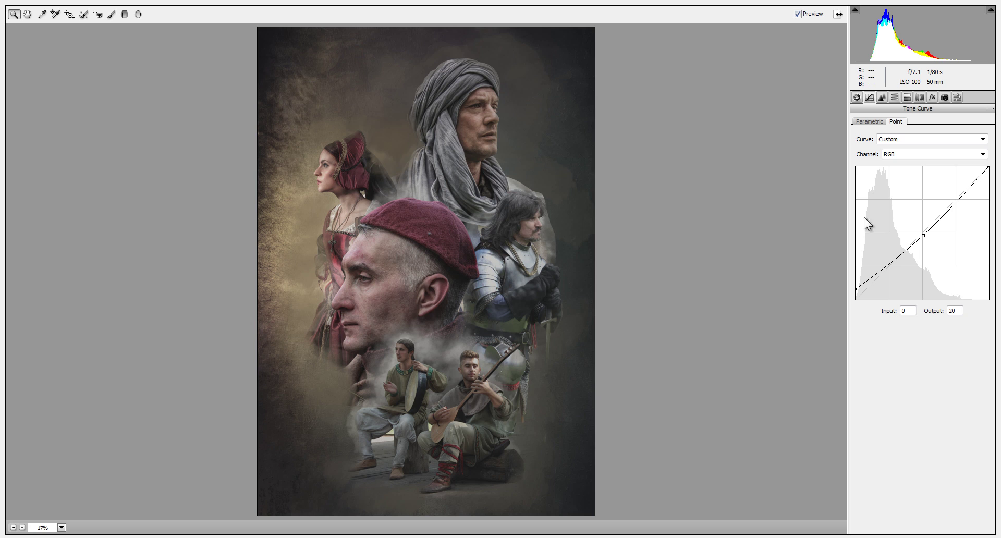
pyautogui.click(858, 98)
pyautogui.moveTo(923, 261); pyautogui.dragTo(941, 262)
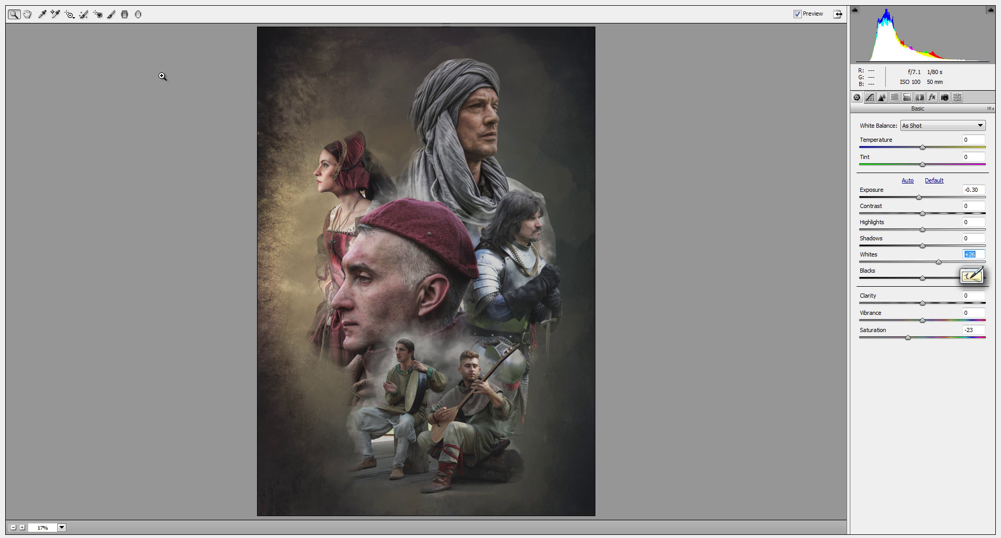
# With the Adjustment Brush, brighten the turbaned man's, knight's, beret man's and woman's faces
pyautogui.click(111, 16)
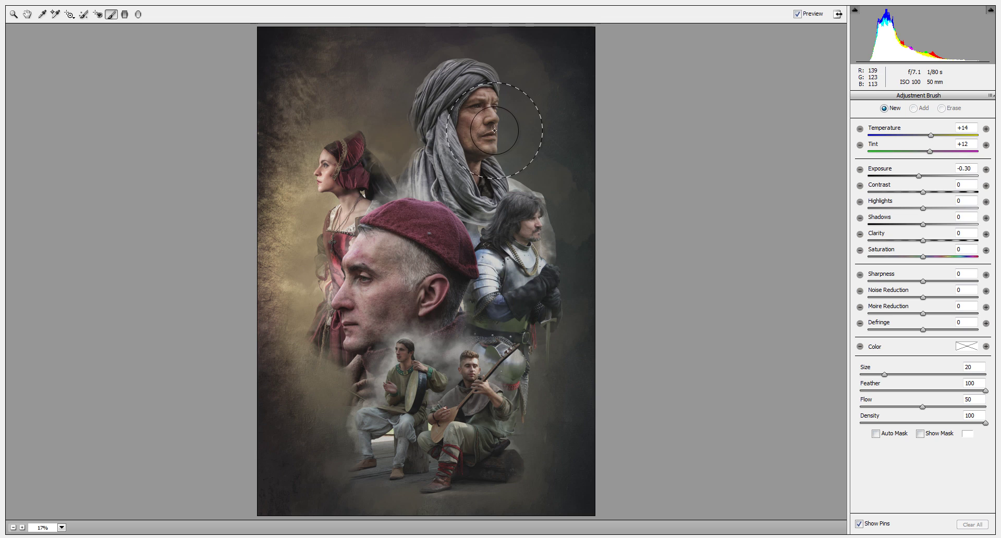
pyautogui.moveTo(491, 100); pyautogui.dragTo(453, 114)
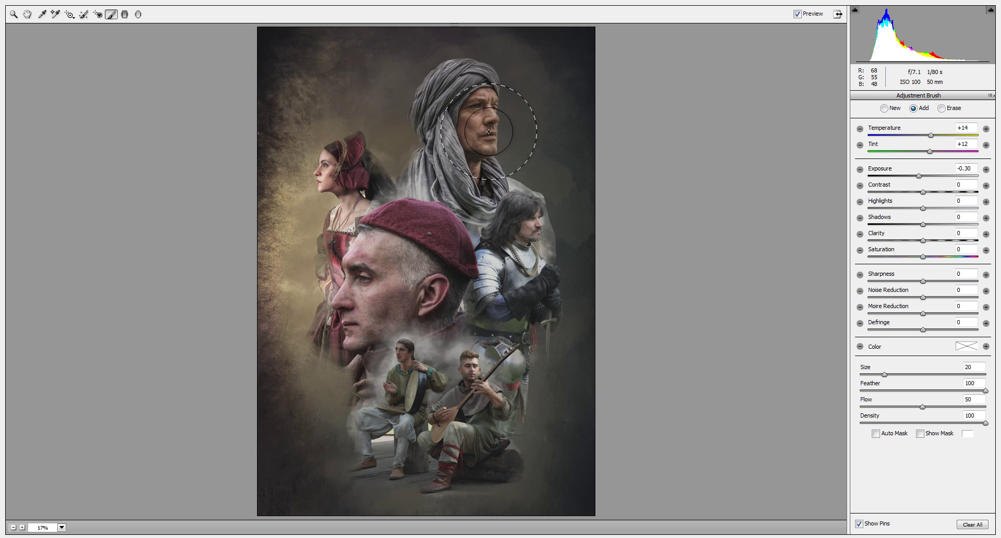
pyautogui.moveTo(919, 177); pyautogui.dragTo(940, 184)
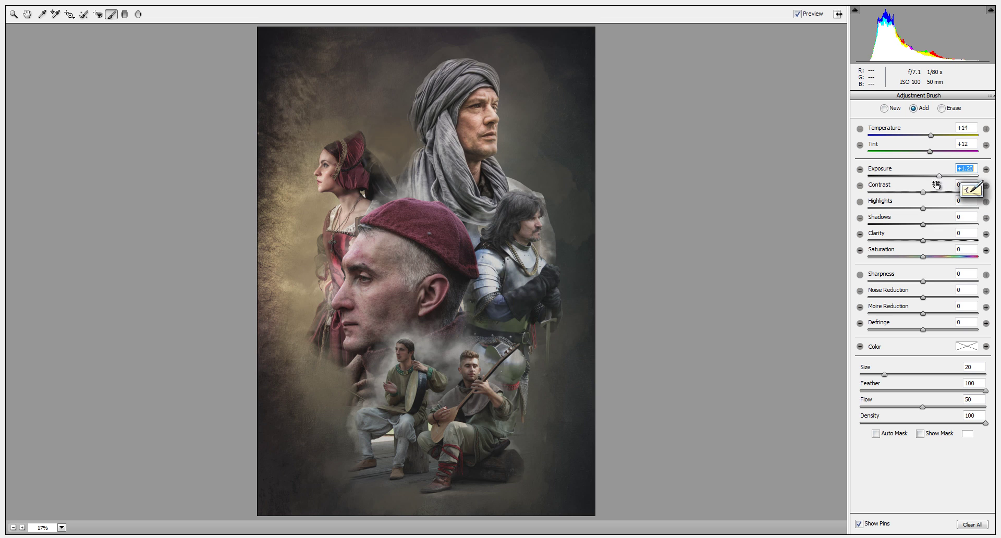
pyautogui.moveTo(516, 177); pyautogui.dragTo(516, 329)
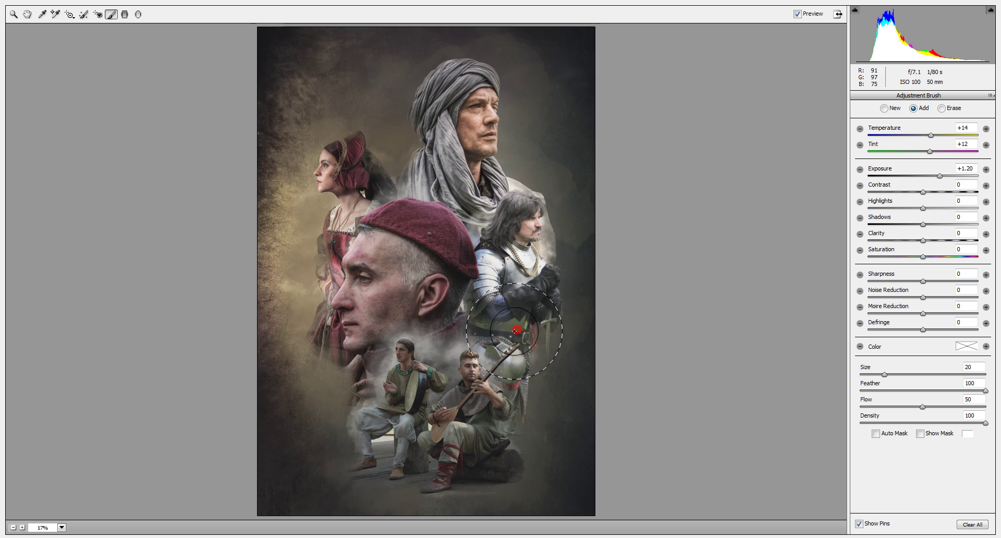
pyautogui.moveTo(396, 245); pyautogui.dragTo(373, 318)
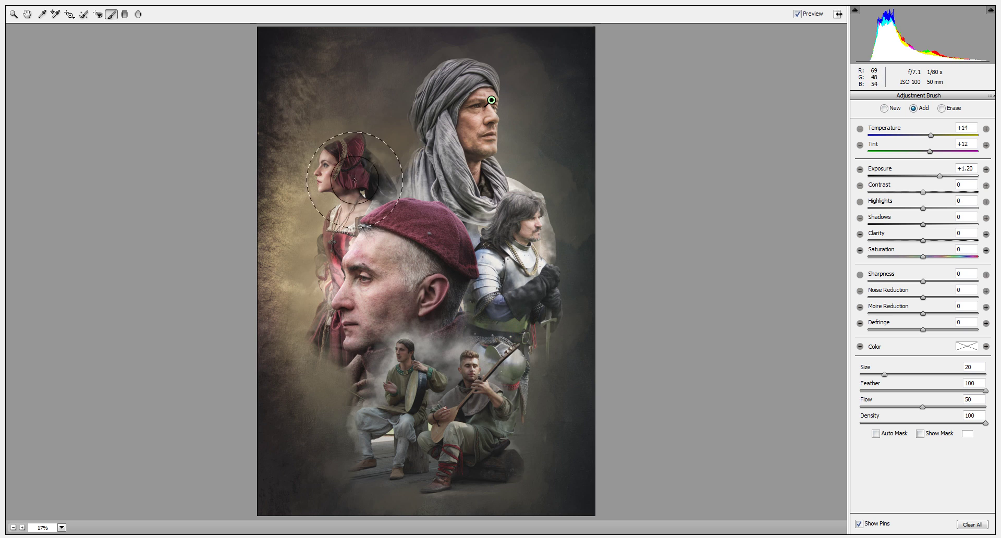
pyautogui.moveTo(354, 179); pyautogui.dragTo(329, 167)
# Extend the brightening over the turban and knight, then fine-tune it to +0.90 exposure
pyautogui.moveTo(443, 104)
pyautogui.mouseDown()
pyautogui.moveTo(453, 97)
pyautogui.moveTo(454, 172)
pyautogui.mouseUp()
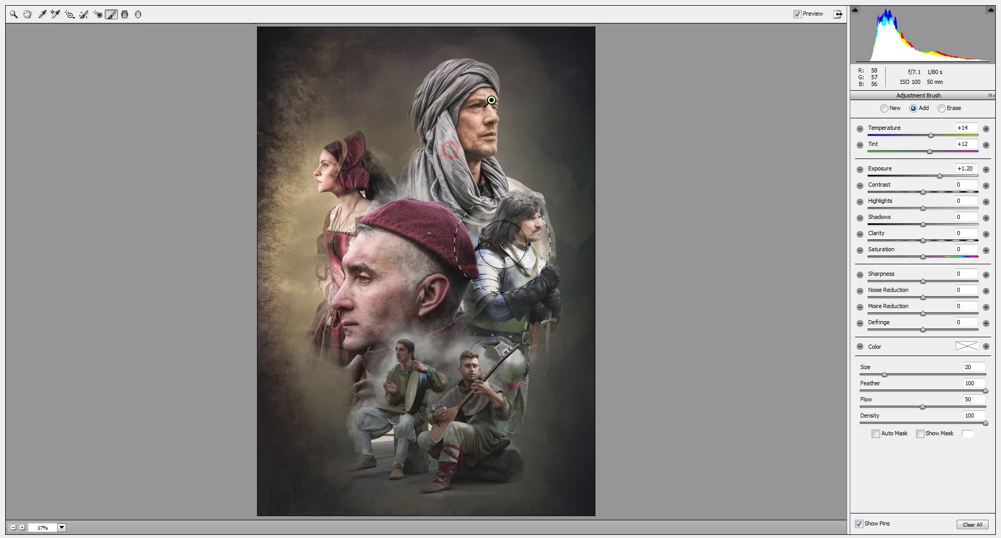
pyautogui.moveTo(502, 244); pyautogui.dragTo(521, 229)
pyautogui.moveTo(469, 365); pyautogui.dragTo(472, 383)
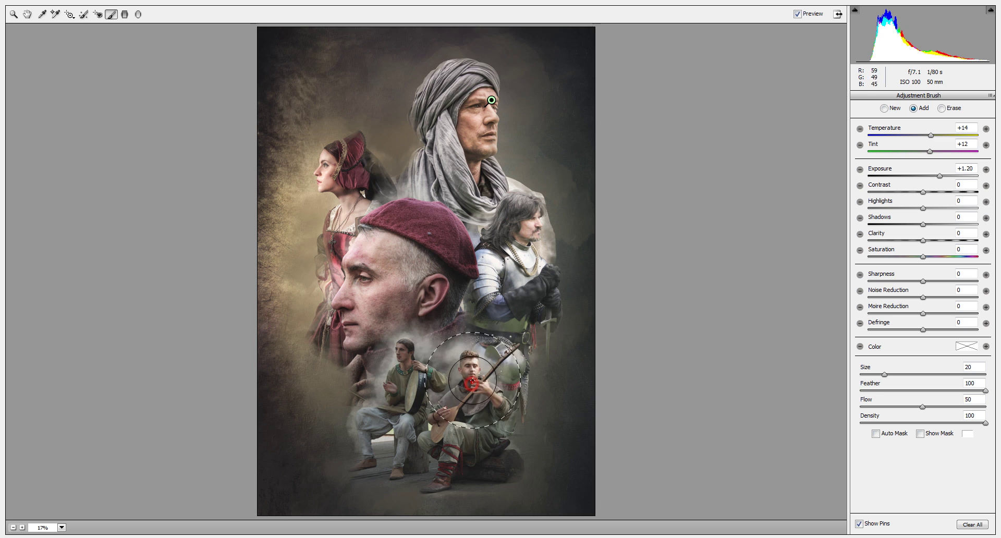
pyautogui.hotkey('ctrl', 'z')
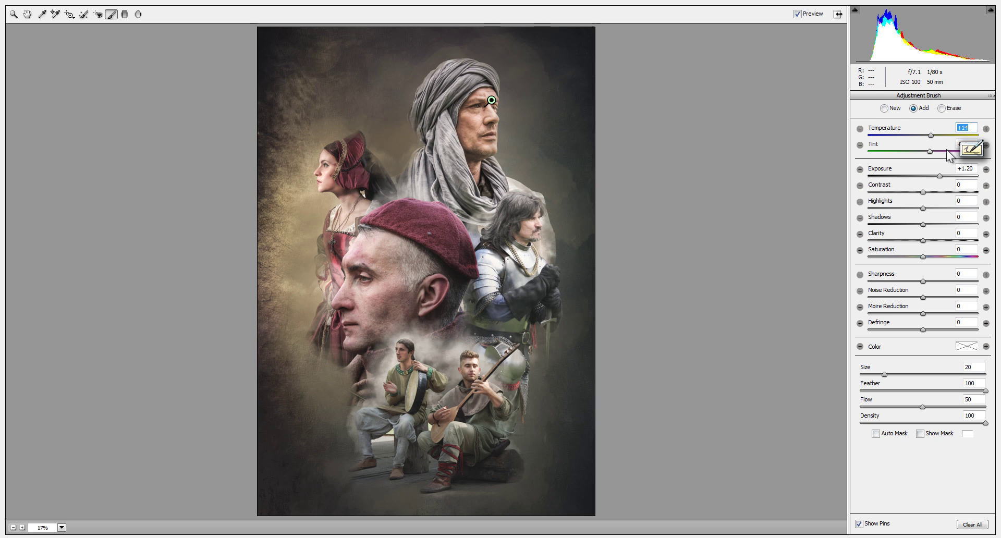
pyautogui.click(942, 177)
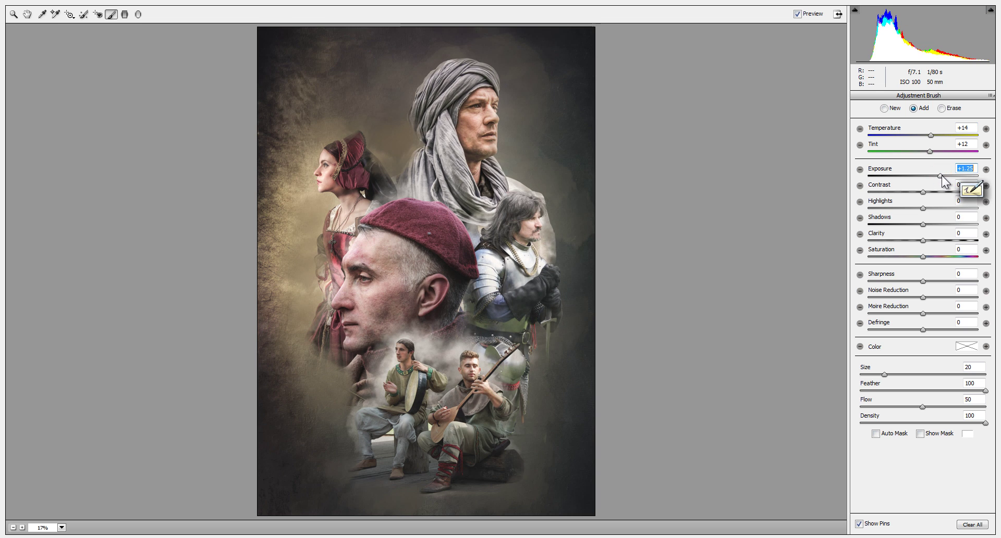
pyautogui.press('Up')
pyautogui.press('Up')
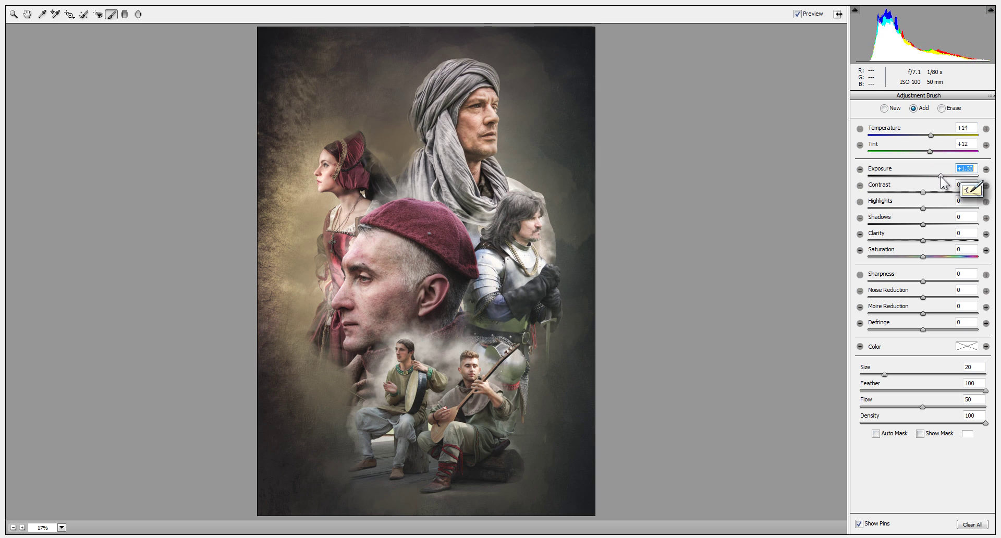
pyautogui.moveTo(942, 178); pyautogui.dragTo(938, 178)
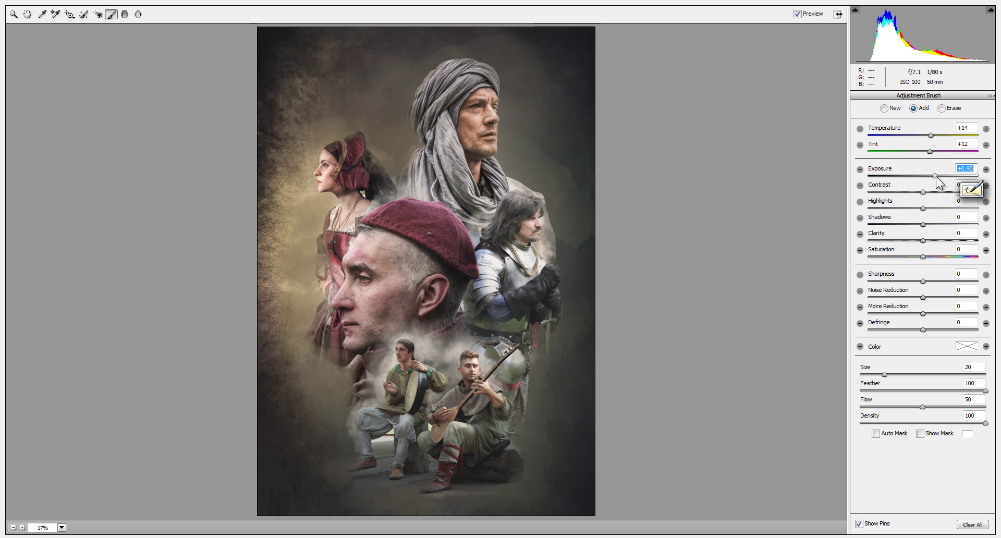
# Add a new −0.20 exposure brush over the woman's head and beret man's face
pyautogui.click(27, 14)
pyautogui.click(109, 14)
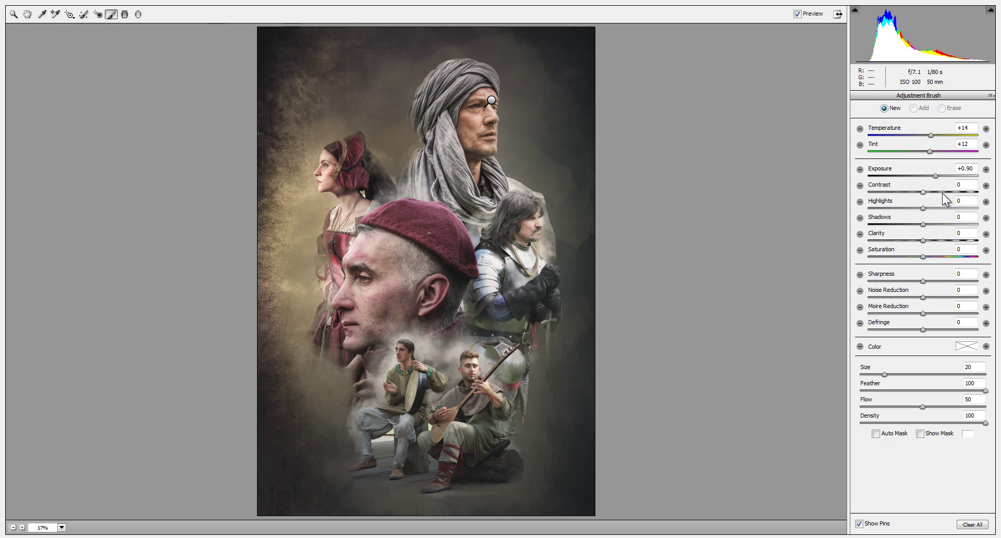
pyautogui.moveTo(938, 177); pyautogui.dragTo(920, 178)
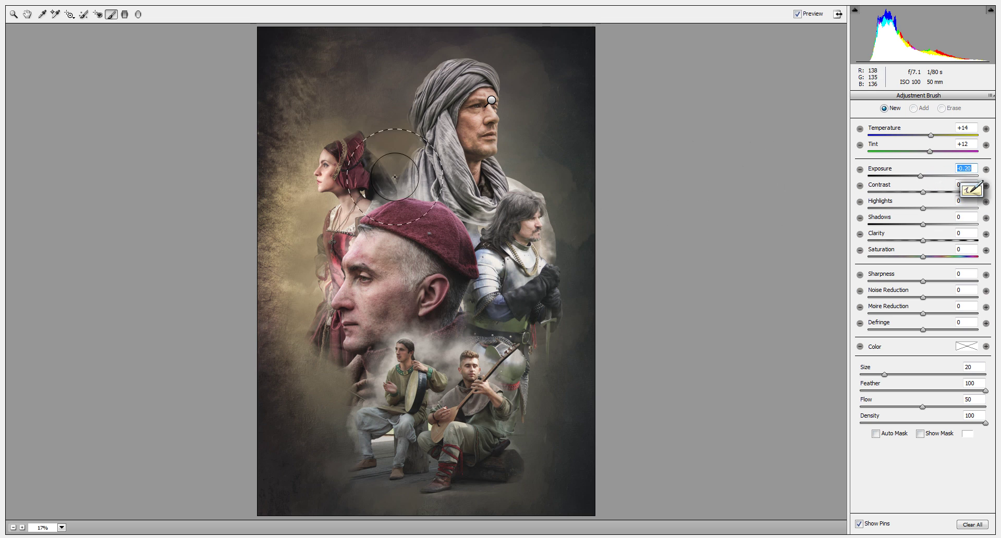
pyautogui.moveTo(333, 177); pyautogui.dragTo(325, 192)
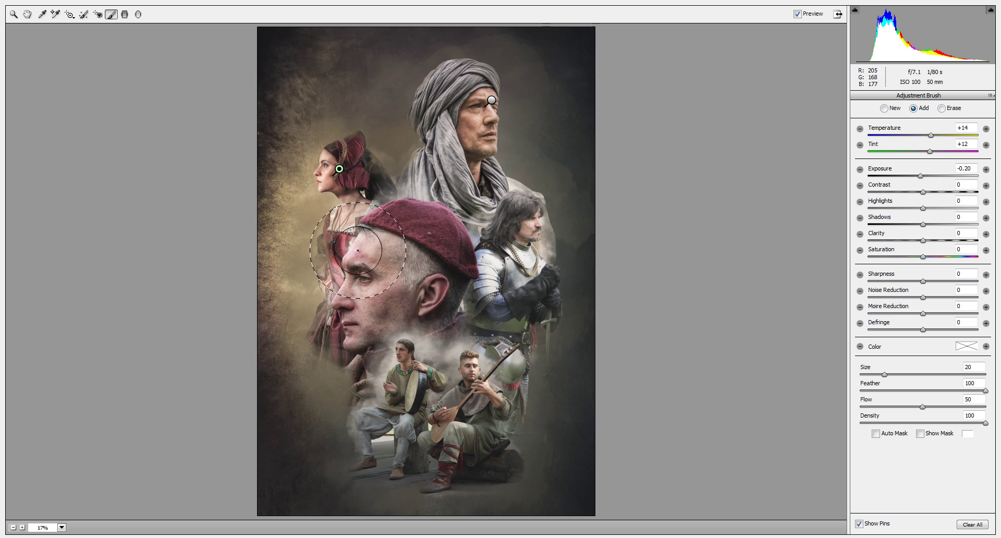
pyautogui.click(349, 300)
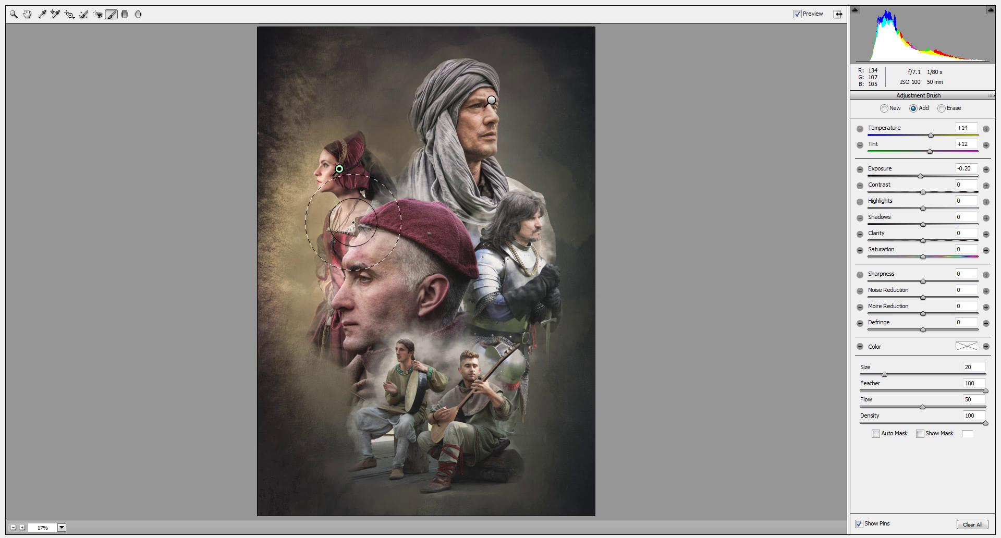
pyautogui.click(27, 15)
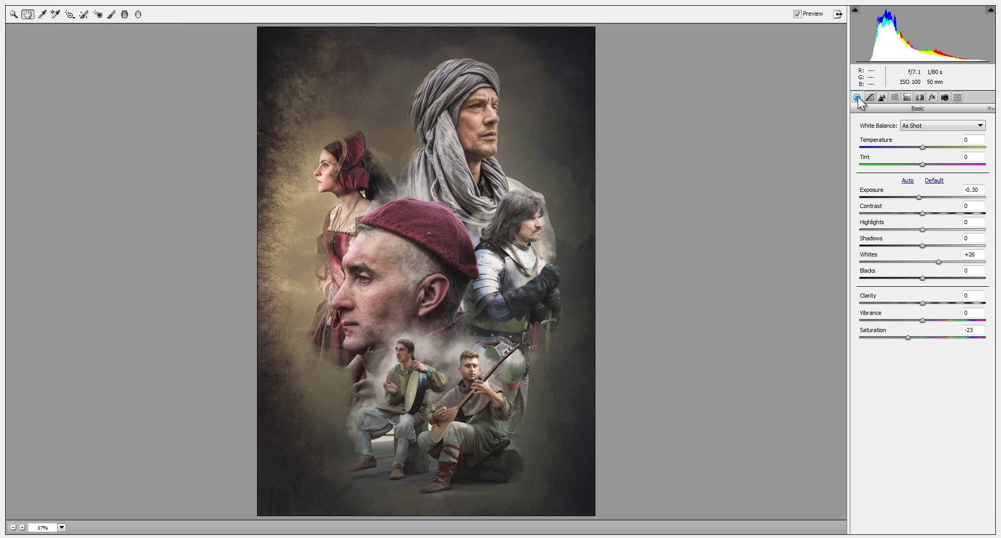
# Set Clarity +8, Saturation −39, Vibrance +46, Temperature +14, then apply the Camera Raw filter
pyautogui.moveTo(923, 302)
pyautogui.mouseDown()
pyautogui.moveTo(949, 303)
pyautogui.moveTo(944, 312)
pyautogui.mouseUp()
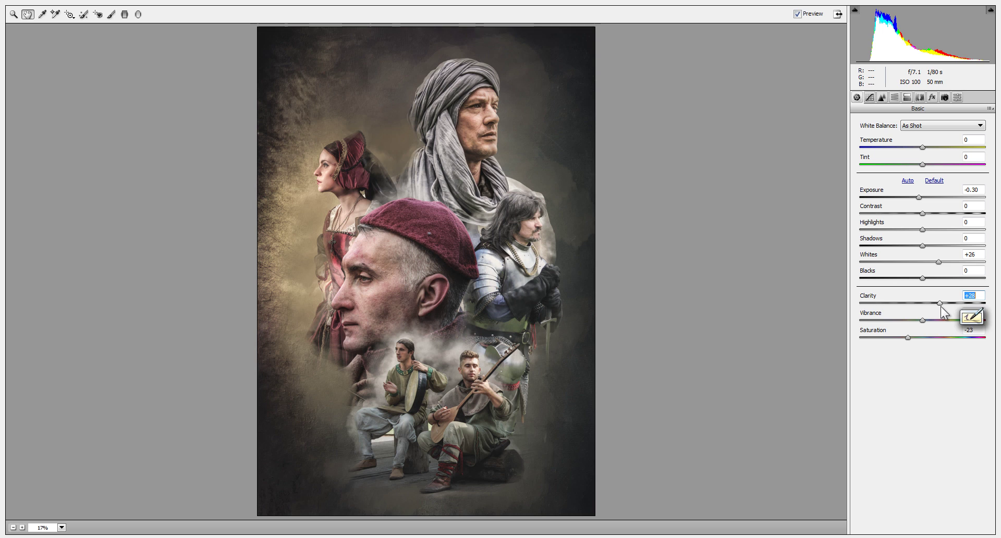
pyautogui.moveTo(941, 306); pyautogui.dragTo(928, 304)
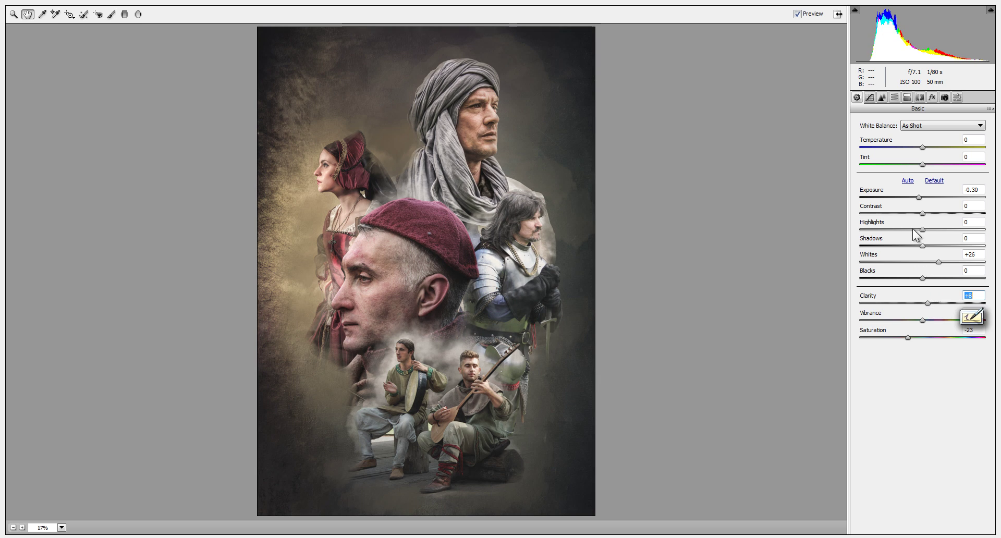
pyautogui.moveTo(907, 337)
pyautogui.mouseDown()
pyautogui.moveTo(859, 333)
pyautogui.moveTo(880, 339)
pyautogui.mouseUp()
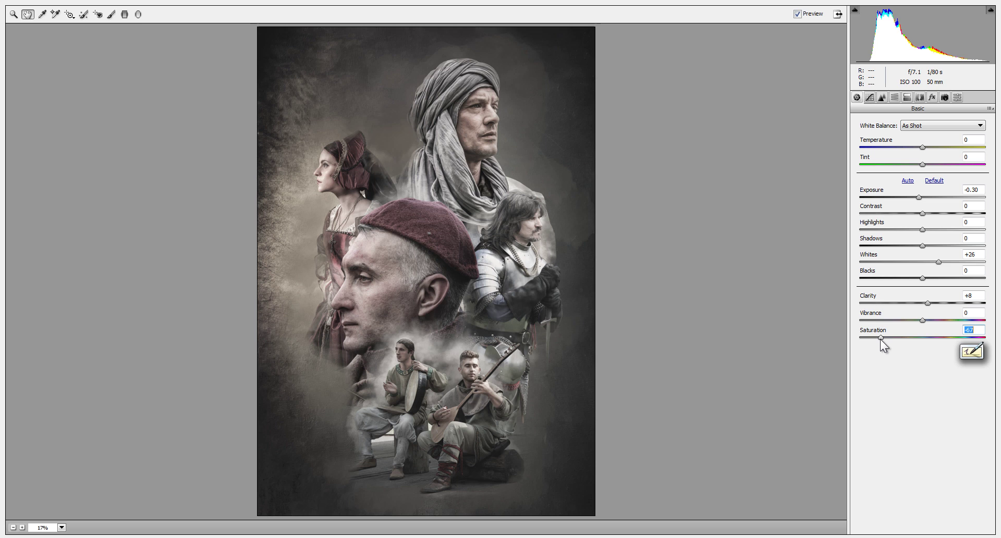
pyautogui.moveTo(881, 340)
pyautogui.mouseDown()
pyautogui.moveTo(897, 349)
pyautogui.moveTo(953, 330)
pyautogui.mouseUp()
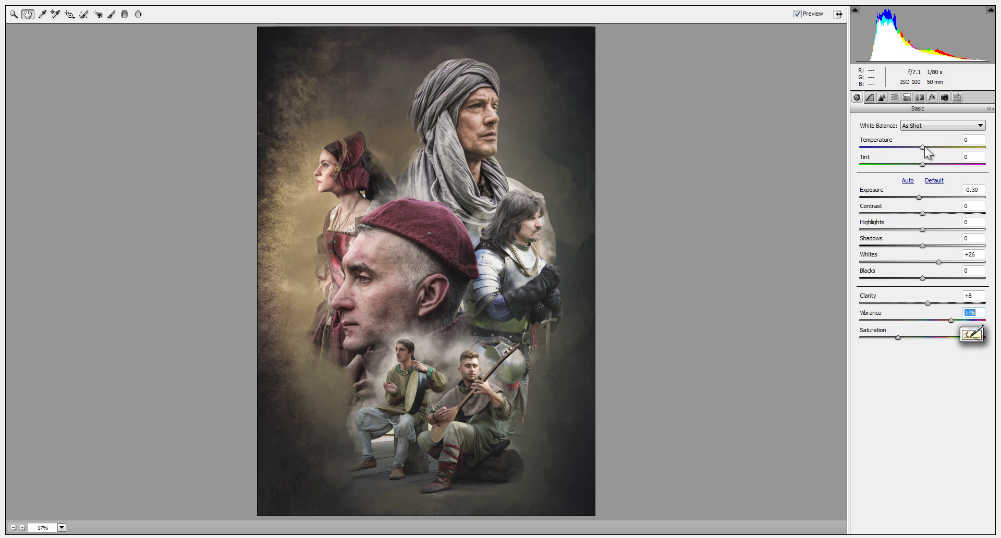
pyautogui.moveTo(923, 147); pyautogui.dragTo(936, 151)
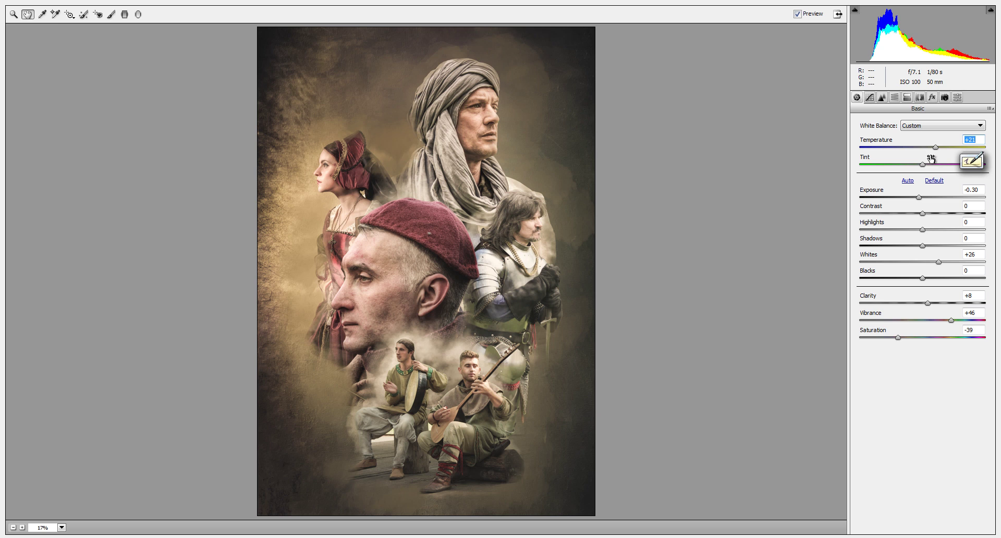
pyautogui.moveTo(935, 147)
pyautogui.mouseDown()
pyautogui.moveTo(920, 164)
pyautogui.moveTo(928, 166)
pyautogui.moveTo(928, 148)
pyautogui.moveTo(910, 150)
pyautogui.moveTo(932, 154)
pyautogui.mouseUp()
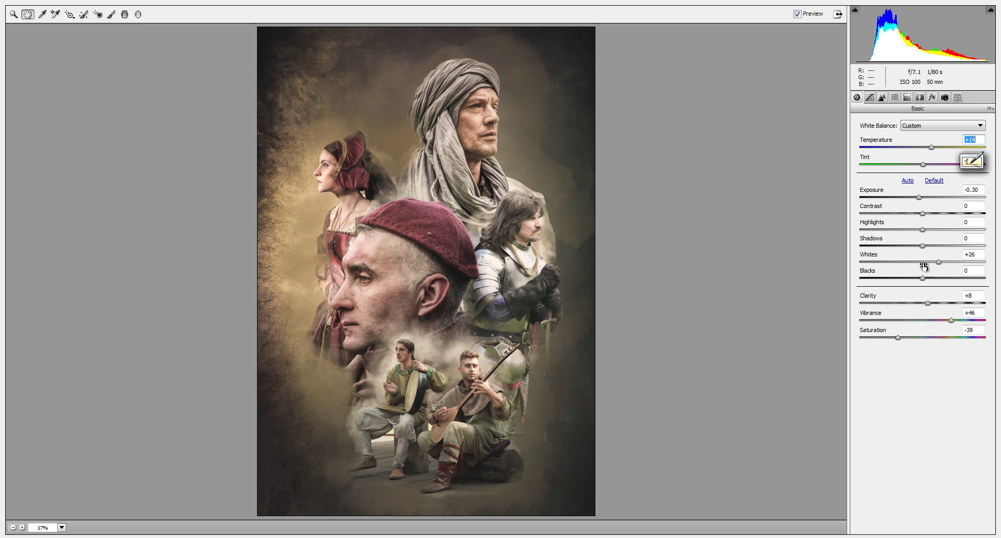
pyautogui.press('Return')
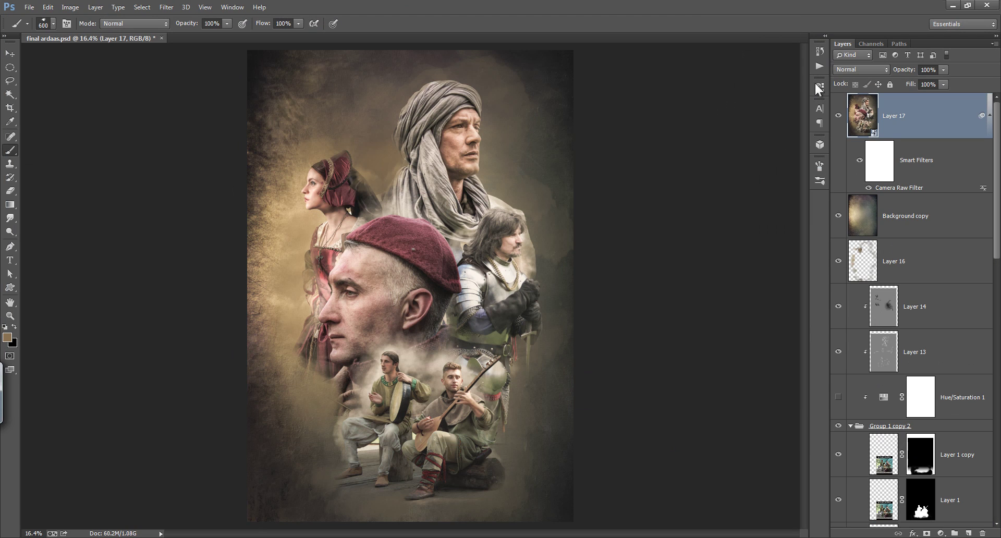
# Toggle Layer 17 to compare its grading, then run Filter > Nik Software > Color Efex Pro 4
pyautogui.click(839, 117)
pyautogui.click(842, 120)
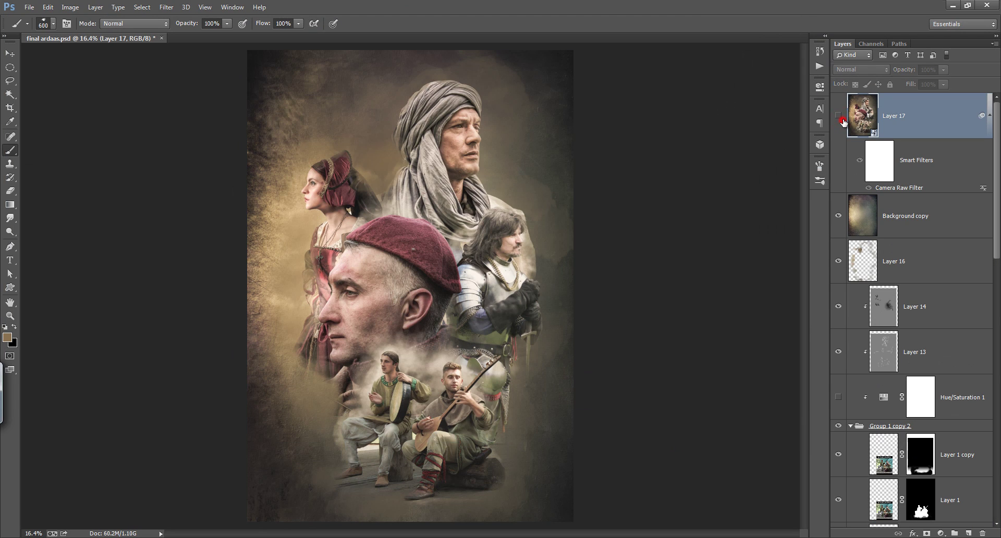
pyautogui.click(843, 122)
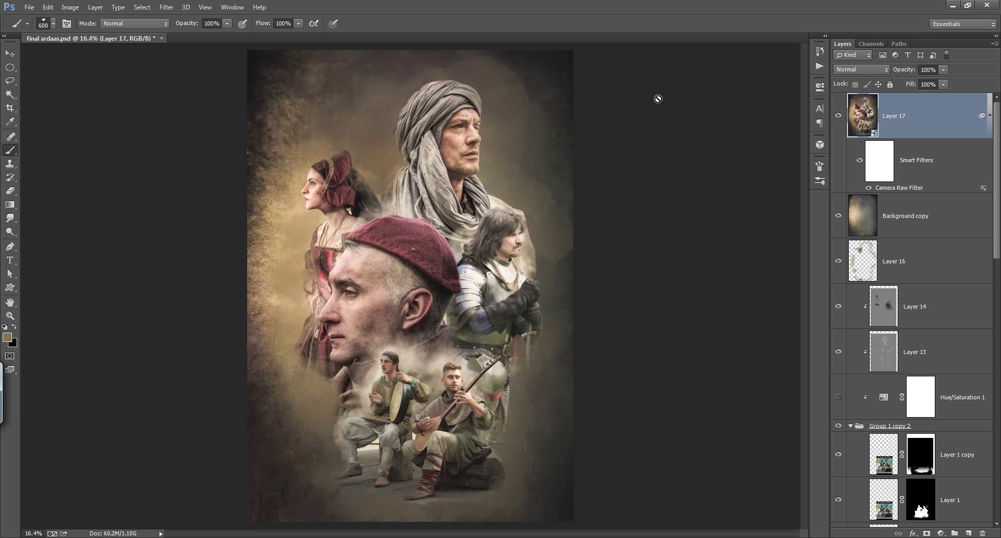
pyautogui.click(167, 7)
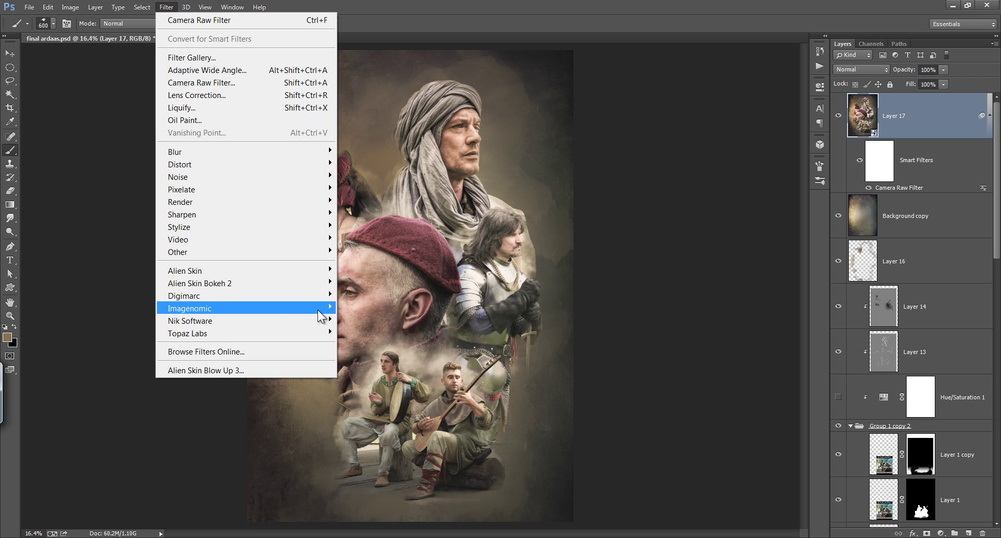
pyautogui.click(371, 319)
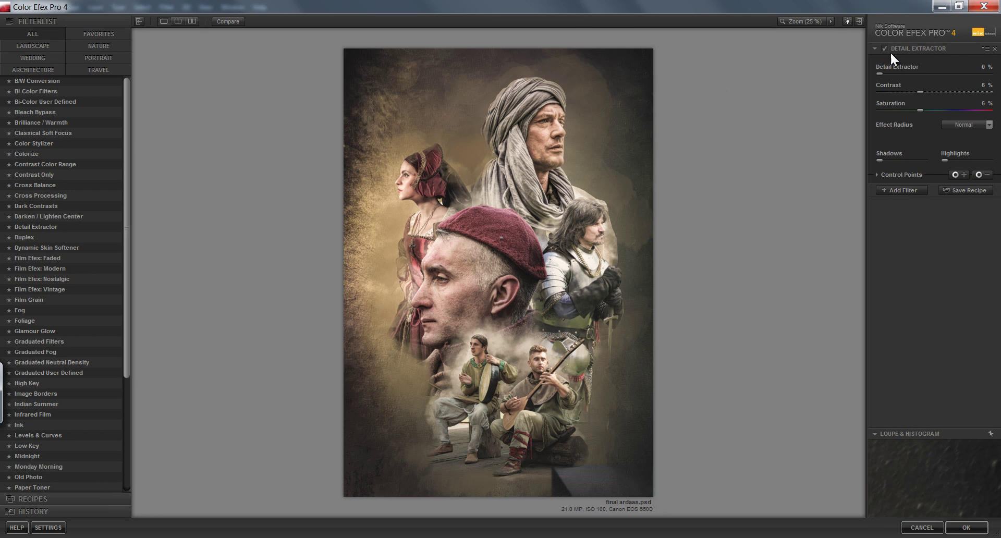
# Toggle Detail Extractor off and on to judge its effect, leaving it enabled
pyautogui.click(882, 48)
pyautogui.click(883, 48)
pyautogui.click(884, 48)
pyautogui.click(884, 48)
pyautogui.click(884, 48)
# Add Cross Processing with method T01 and apply the filters with OK
pyautogui.click(918, 189)
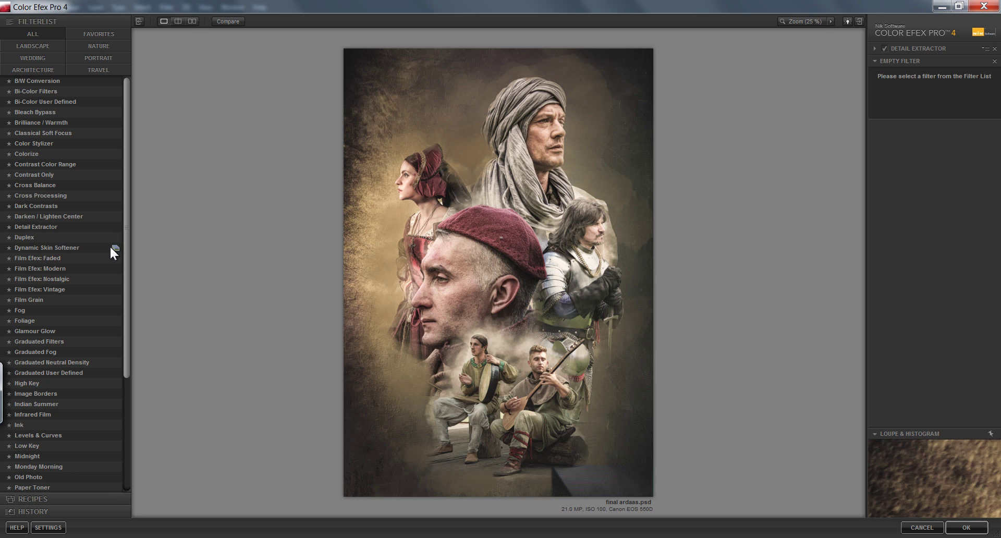
pyautogui.click(56, 196)
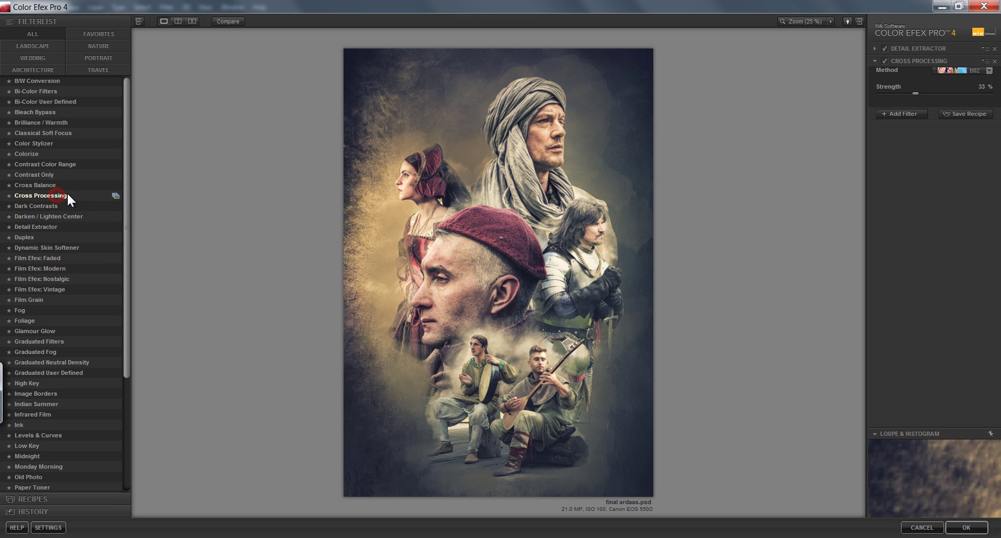
pyautogui.click(957, 74)
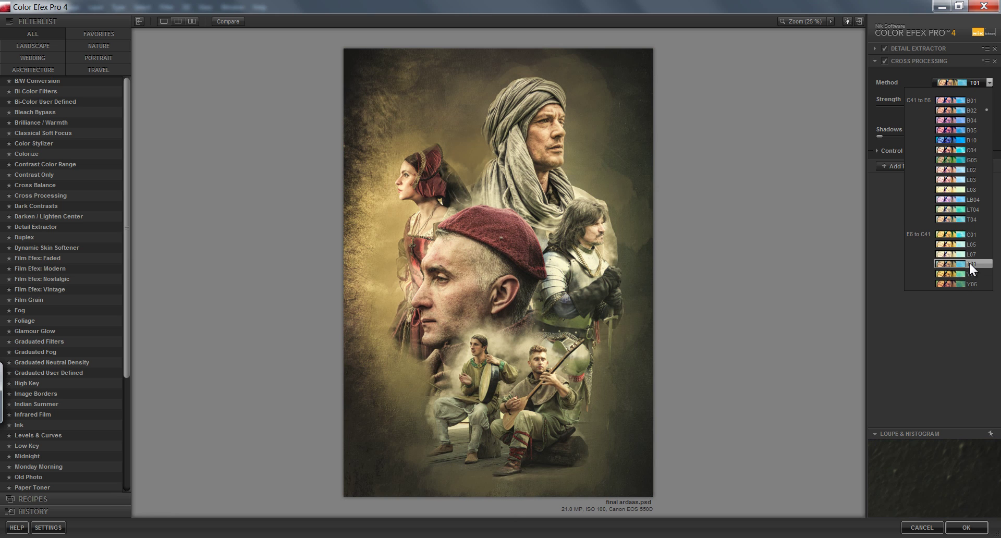
pyautogui.click(969, 264)
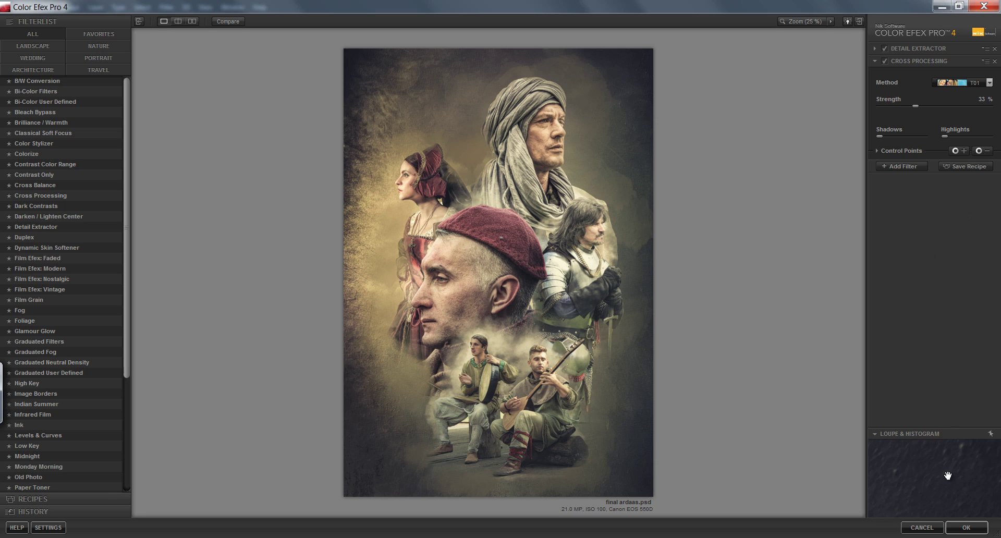
pyautogui.click(976, 527)
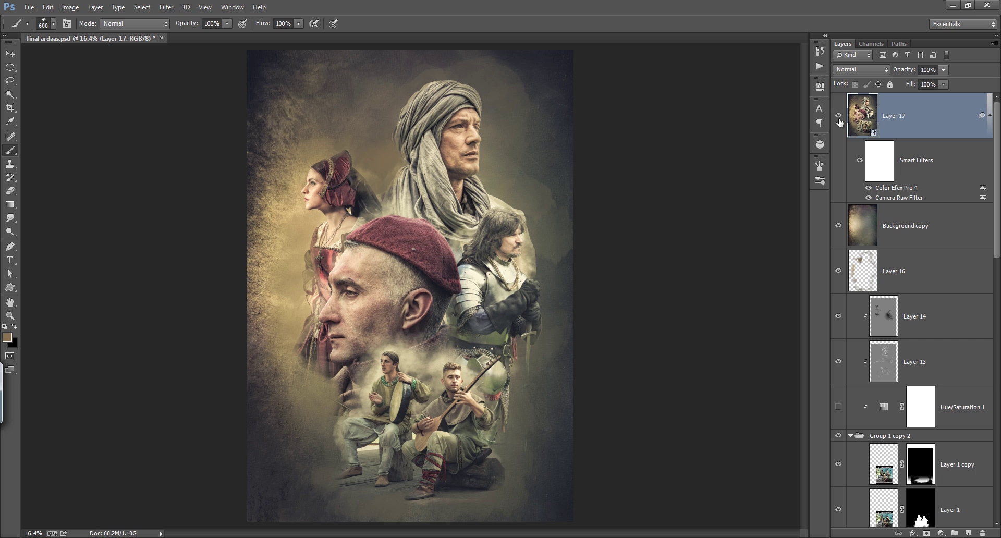
# Duplicate Layer 17, then duplicate Background copy and move the copy to the top
pyautogui.click(838, 118)
pyautogui.hotkey('ctrl', 'j')
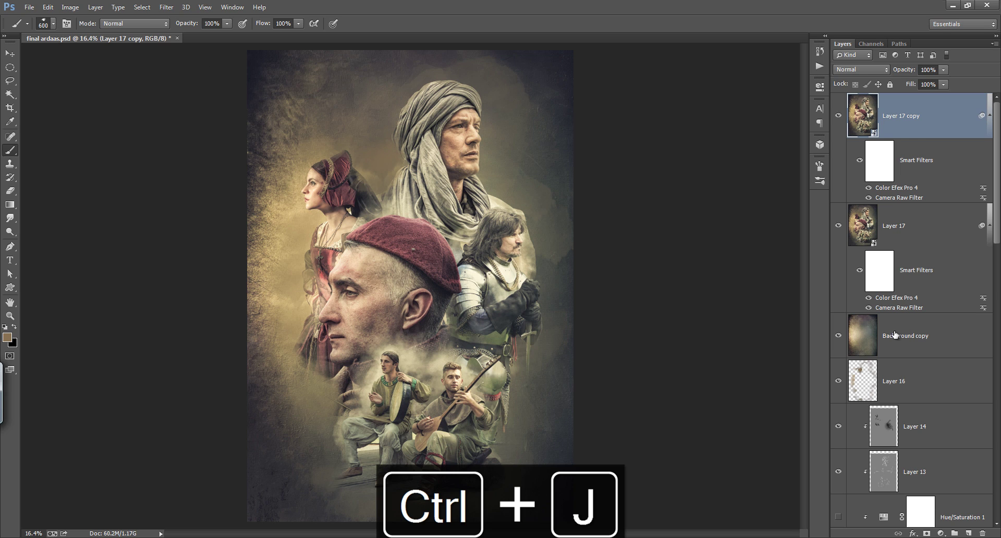
pyautogui.click(898, 335)
pyautogui.hotkey('ctrl', 'j')
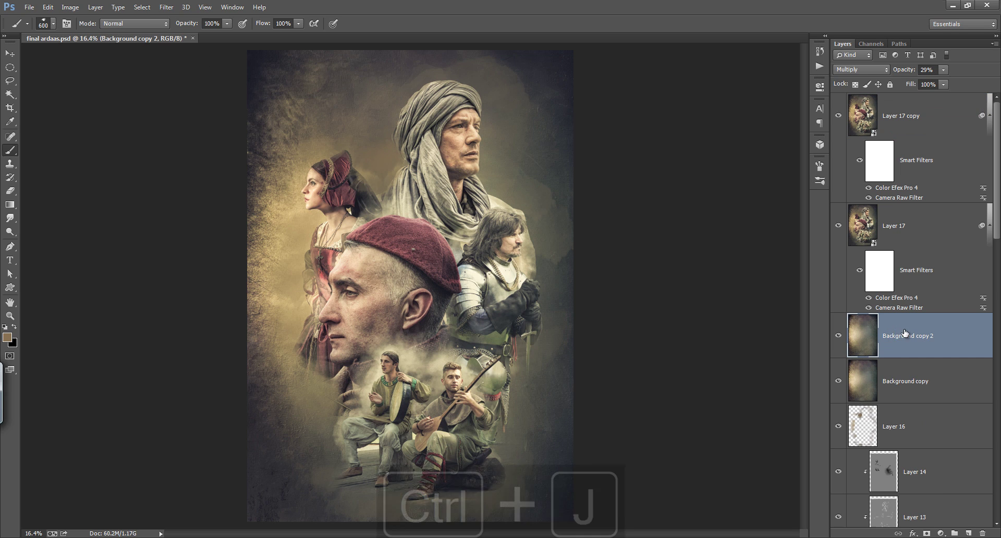
pyautogui.moveTo(903, 317); pyautogui.dragTo(902, 105)
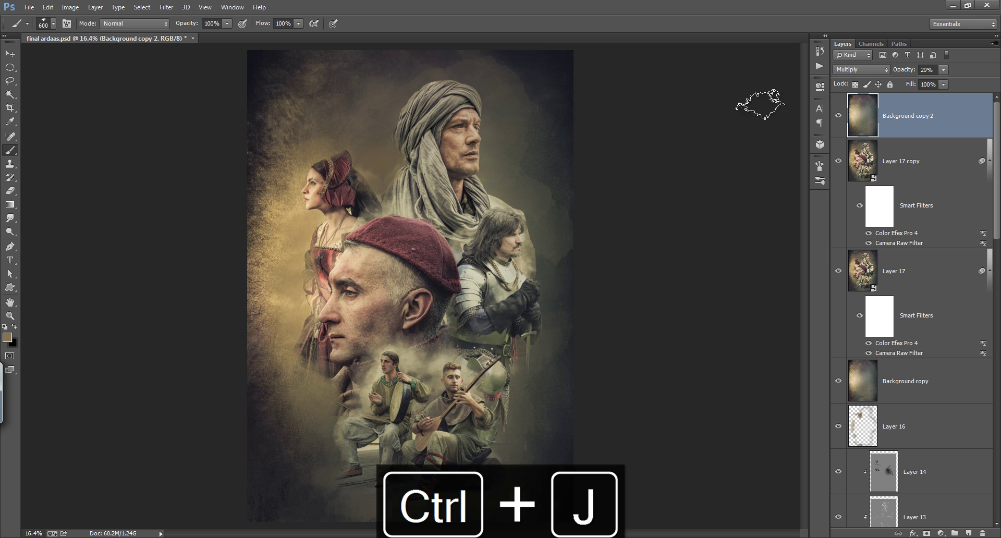
# Flip the Background copy 2 layer horizontally via Edit > Transform
pyautogui.click(47, 6)
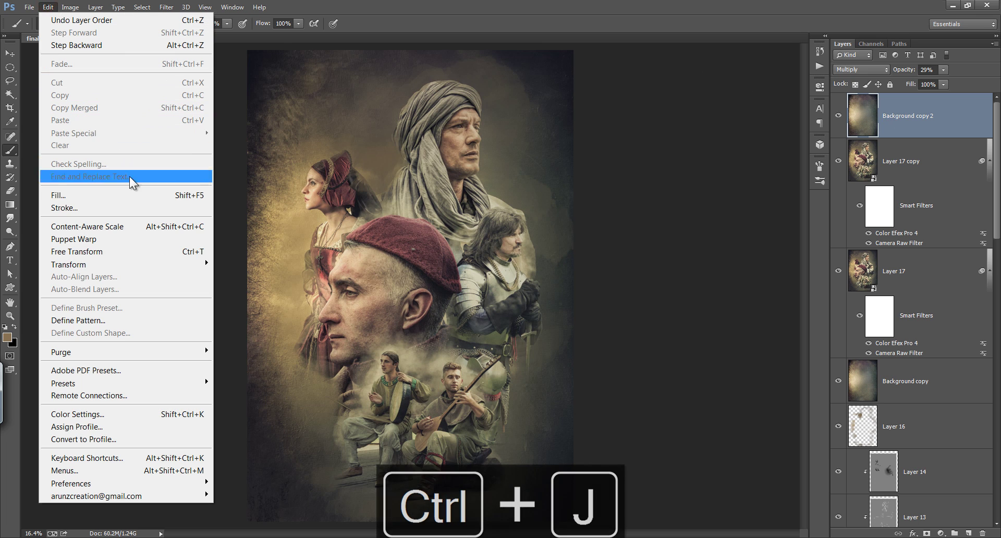
pyautogui.click(161, 253)
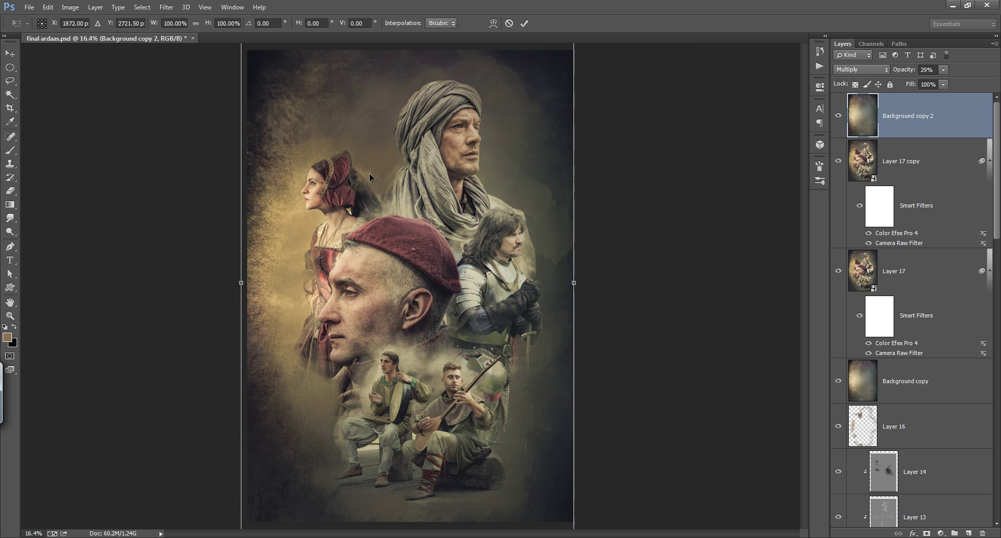
pyautogui.click(522, 21)
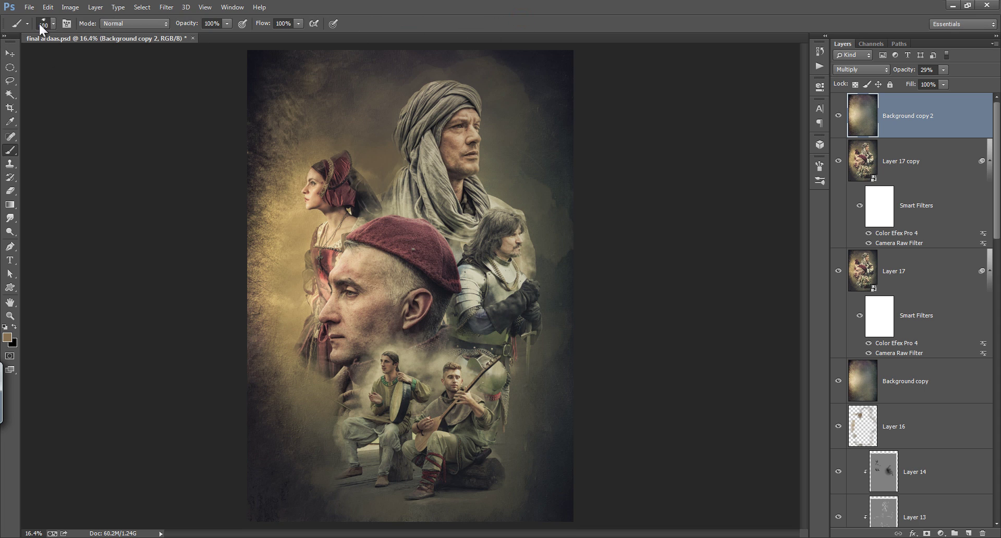
pyautogui.click(47, 7)
pyautogui.moveTo(69, 265)
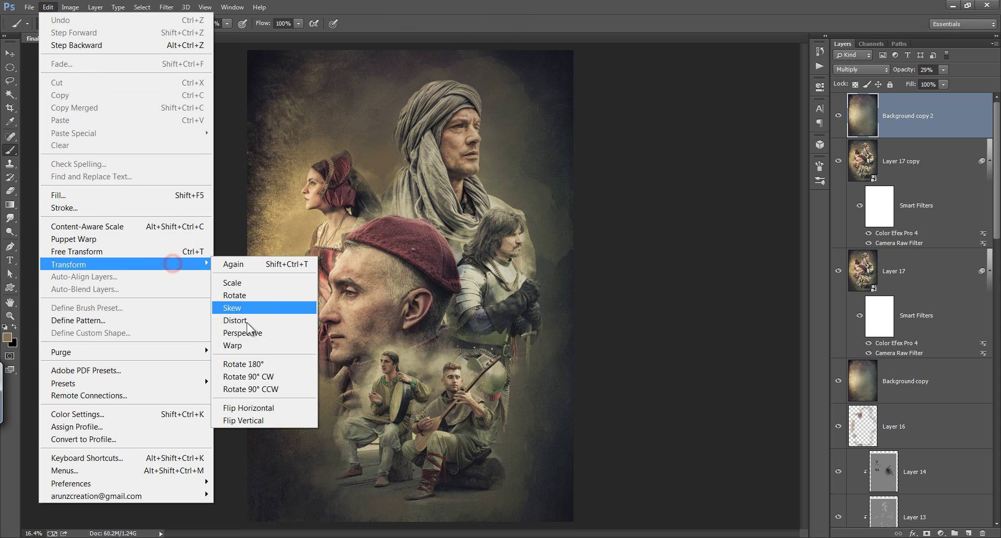
pyautogui.click(276, 407)
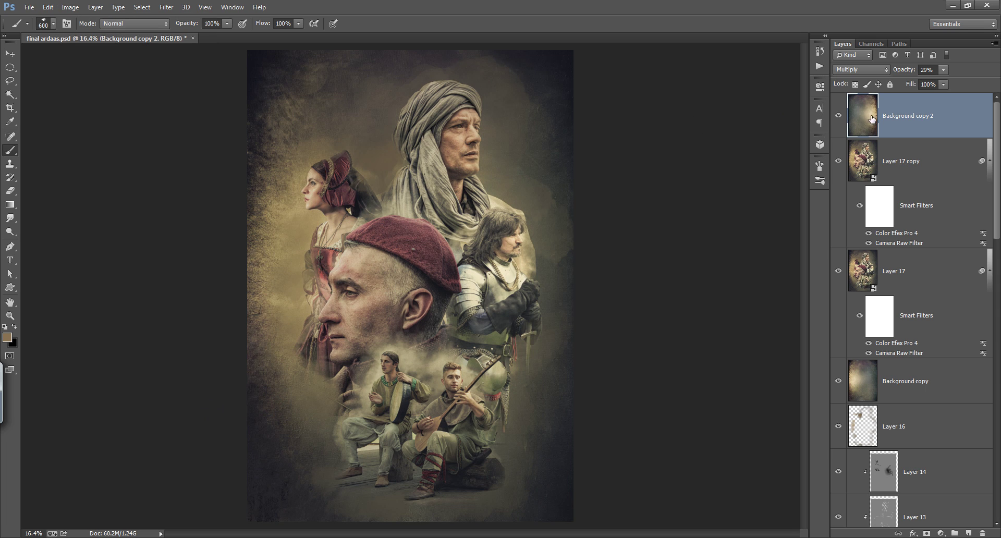
pyautogui.click(838, 116)
# Set Background copy 2 to Soft Light at 12% opacity and hide it
pyautogui.click(871, 67)
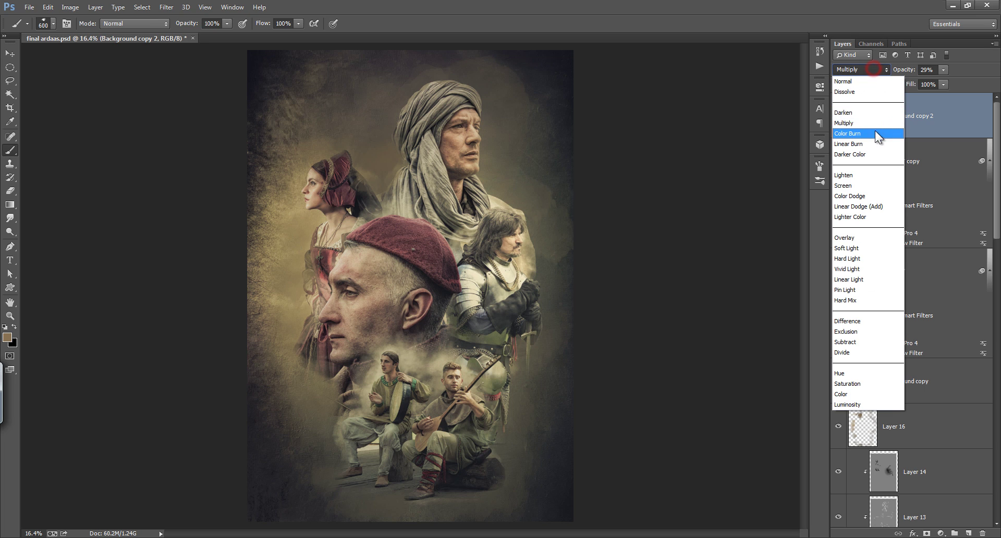
pyautogui.click(868, 247)
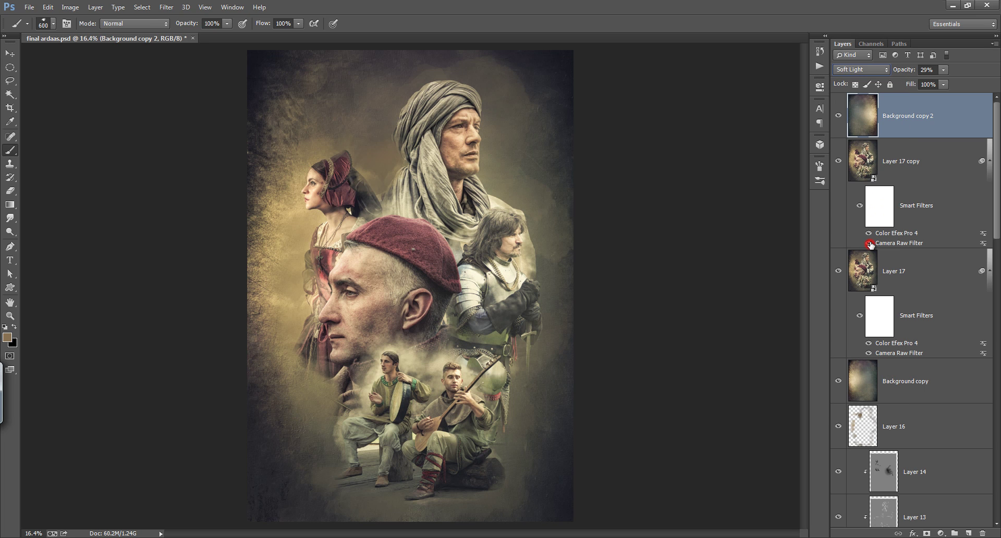
pyautogui.click(838, 117)
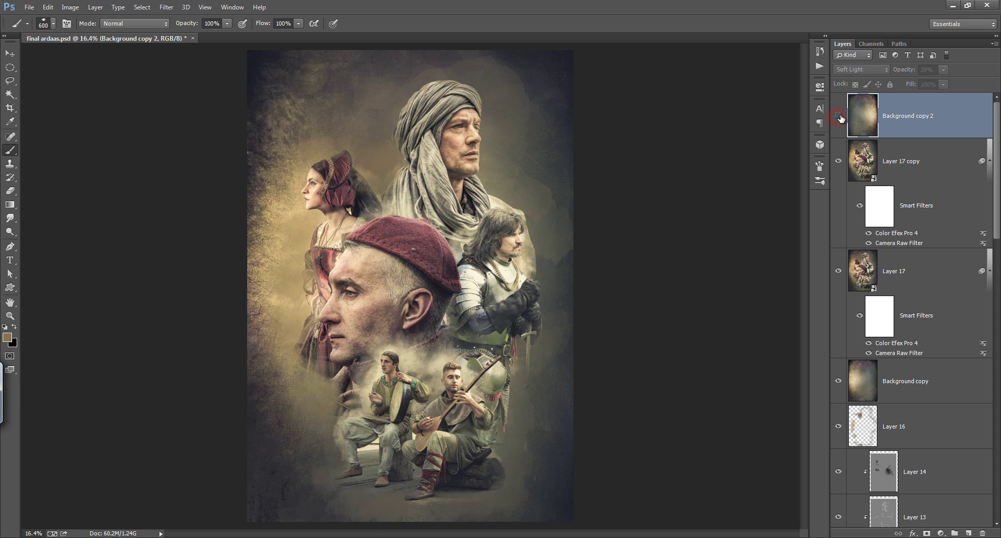
pyautogui.click(839, 117)
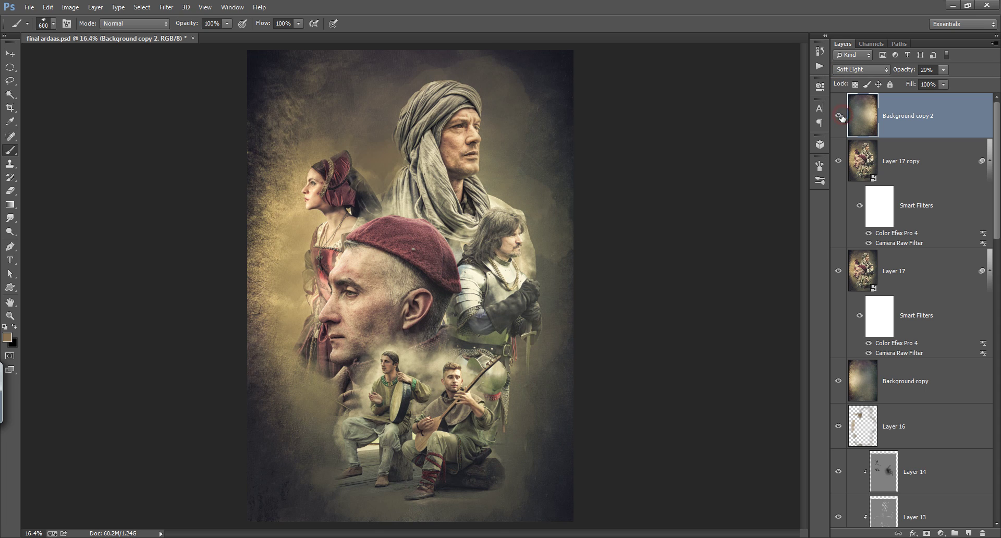
pyautogui.moveTo(899, 71); pyautogui.dragTo(890, 70)
pyautogui.click(839, 116)
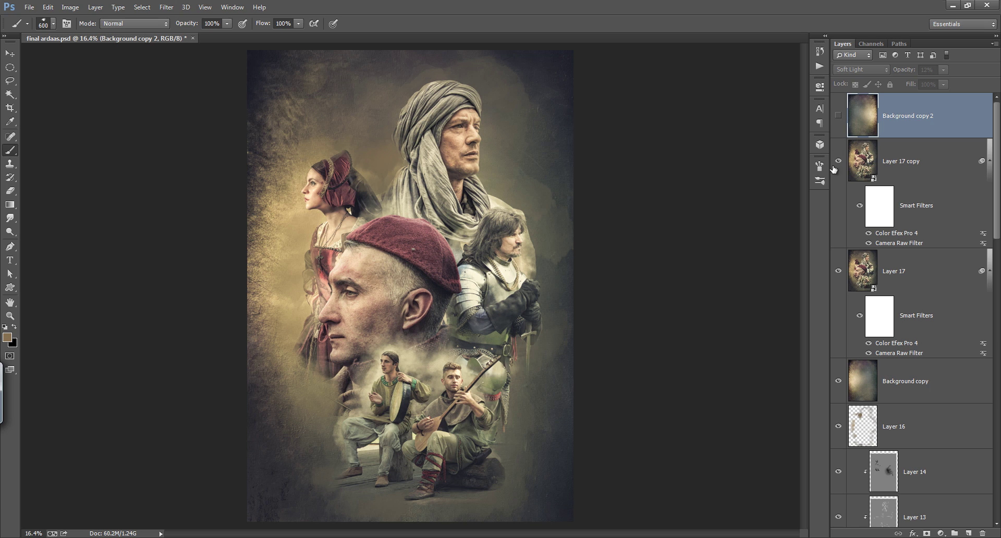
# Delete the texture copy and toggle Layer 17 copy's visibility to compare
pyautogui.press('Delete')
pyautogui.click(839, 116)
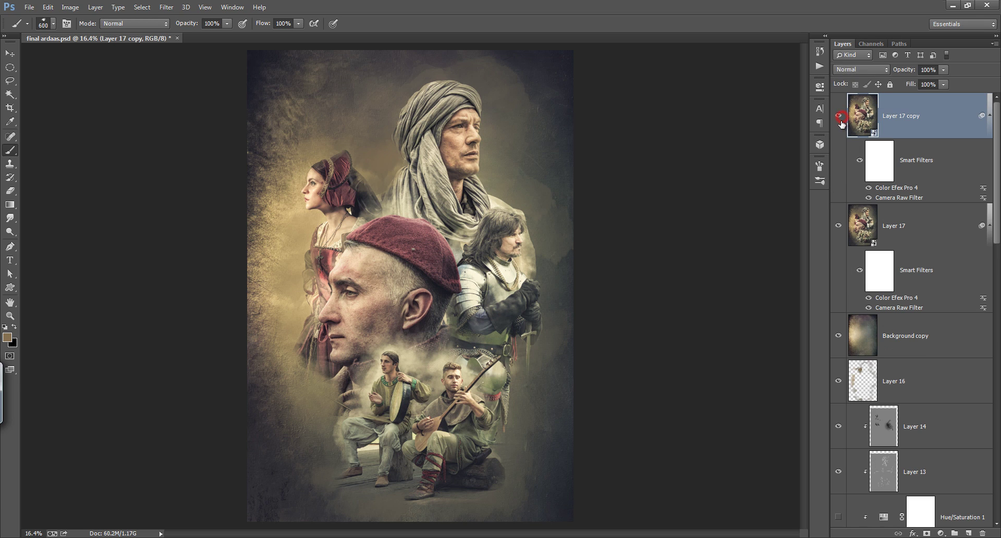
pyautogui.click(839, 117)
pyautogui.click(838, 115)
# Duplicate Layer 17 copy twice, delete the extras, and bring up its layer options
pyautogui.hotkey('ctrl', 'j')
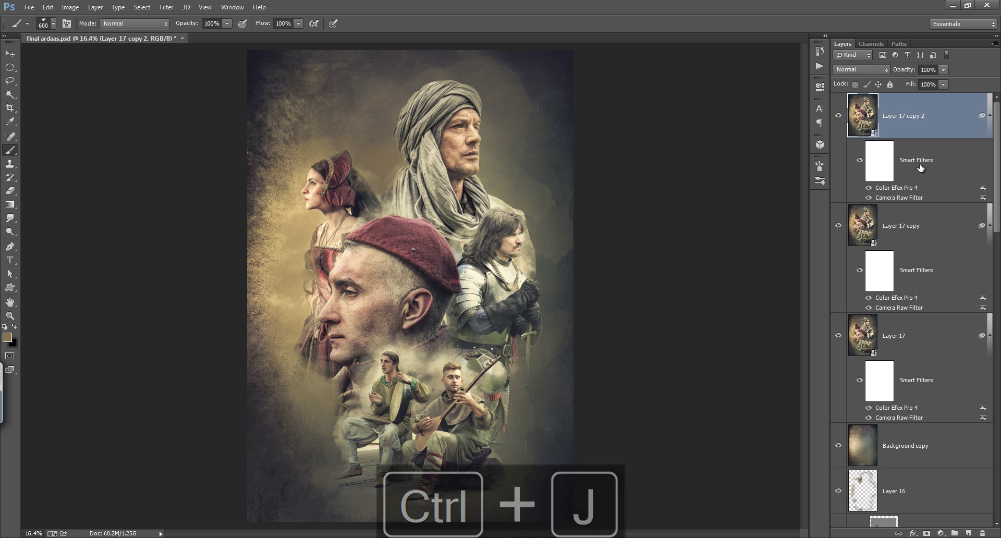
pyautogui.hotkey('ctrl', 'j')
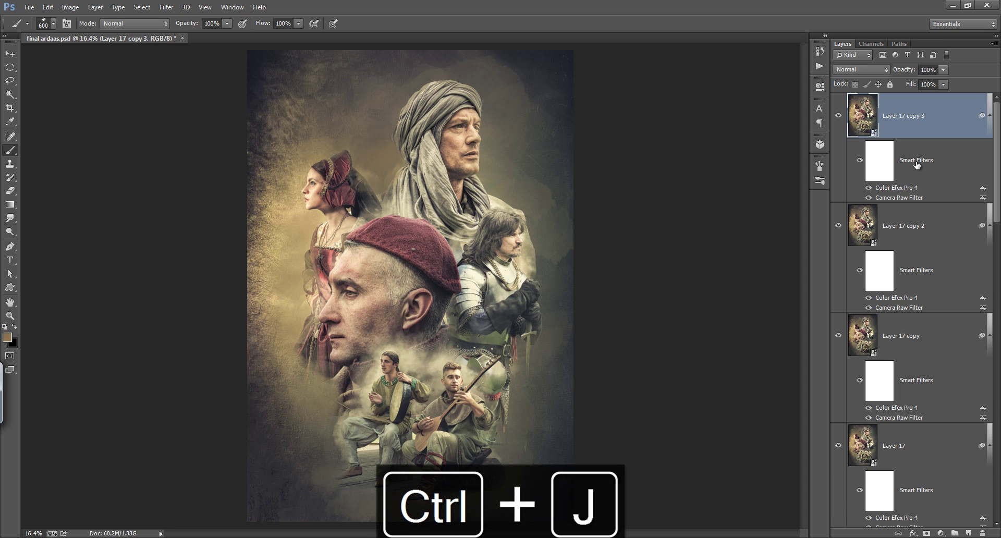
pyautogui.press('Delete')
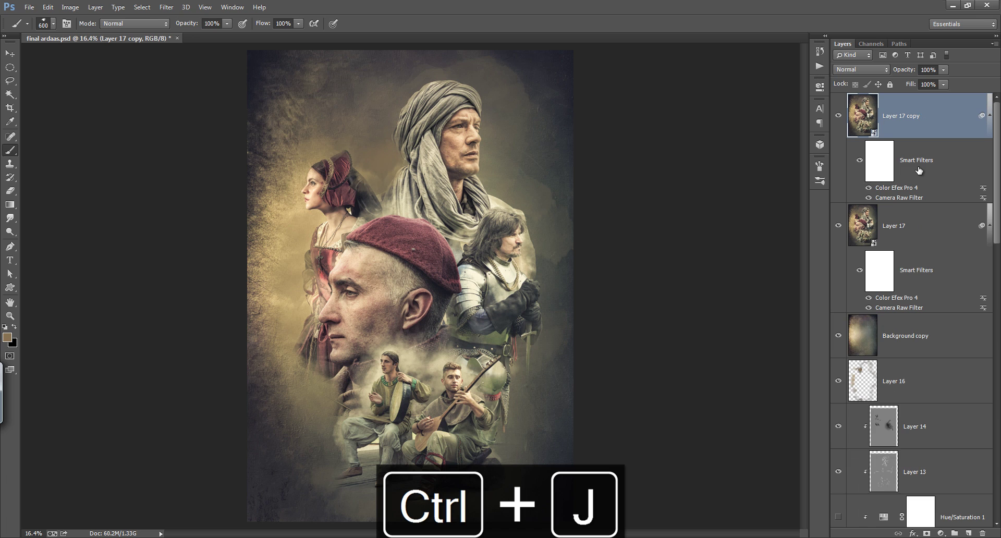
pyautogui.press('Delete')
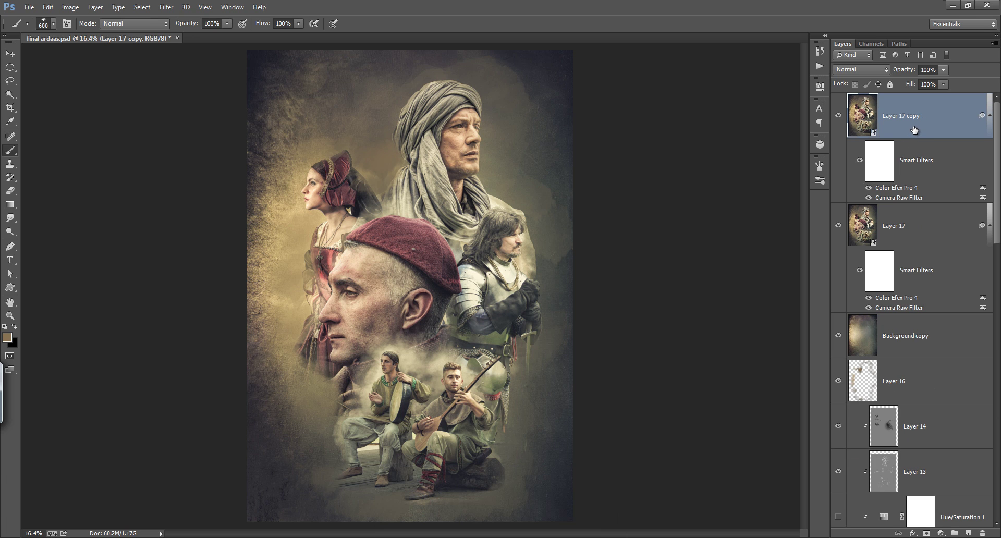
pyautogui.rightClick(918, 124)
# Rasterize Layer 17 copy, then apply Oil Paint with Stylization 10, Cleanliness 10, Shine 0
pyautogui.click(757, 200)
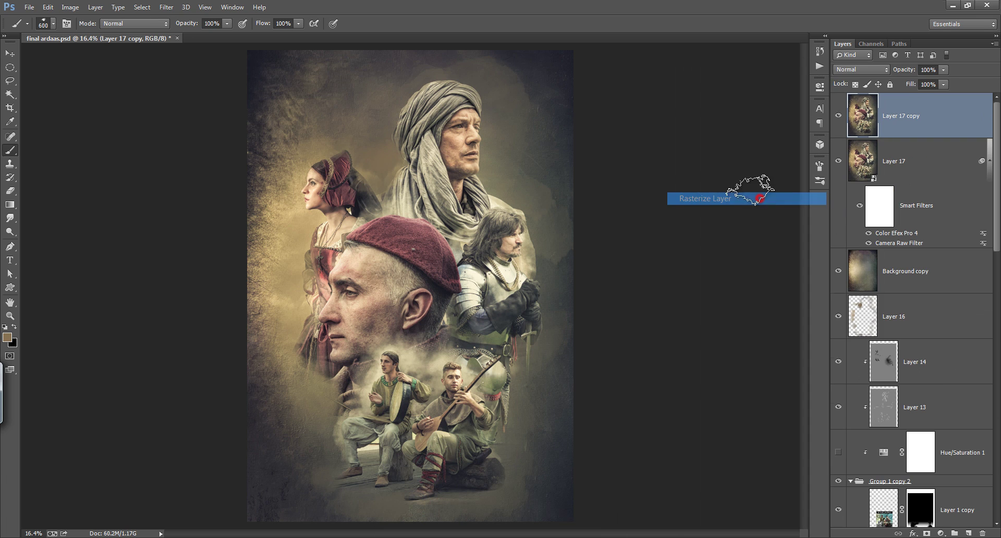
pyautogui.click(166, 7)
pyautogui.moveTo(178, 252)
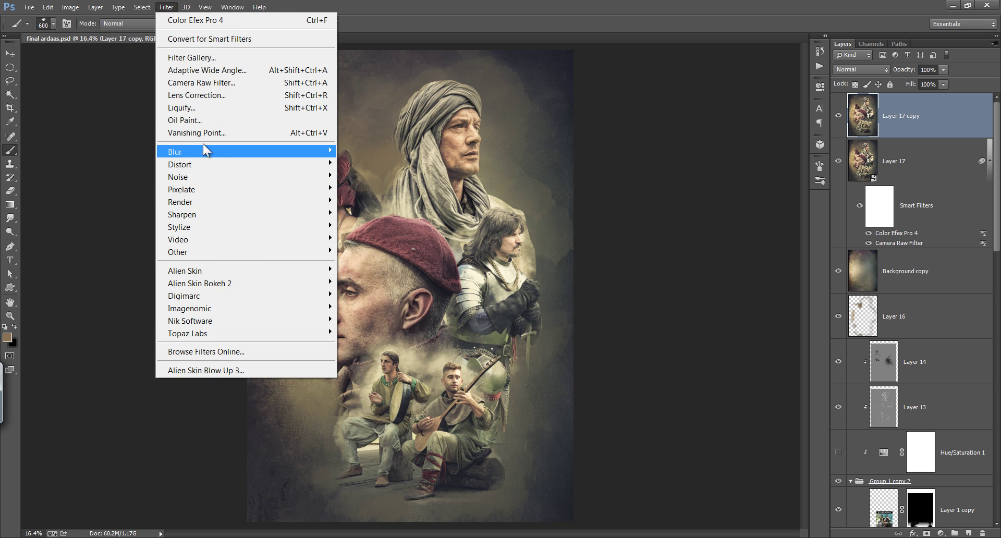
pyautogui.click(201, 120)
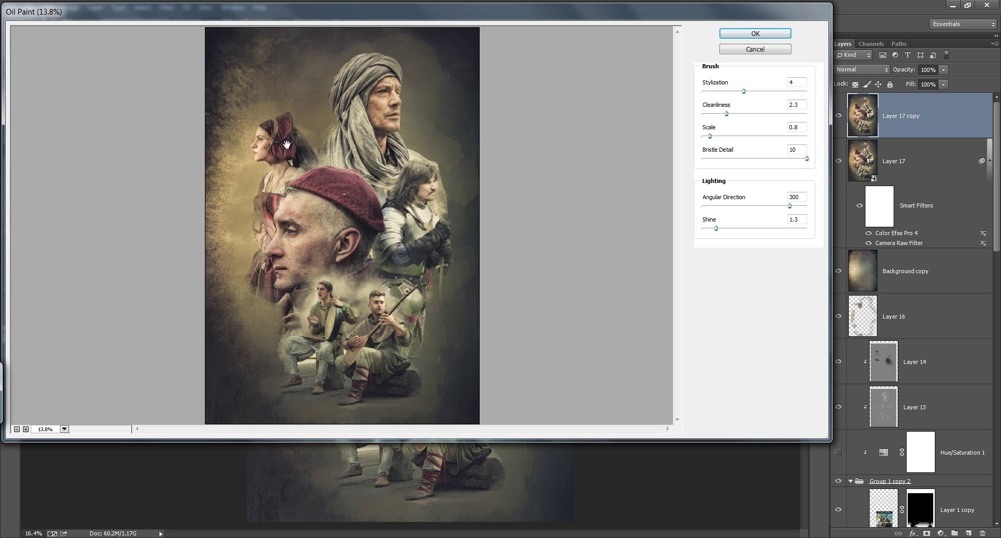
pyautogui.moveTo(717, 228); pyautogui.dragTo(703, 229)
pyautogui.moveTo(726, 113); pyautogui.dragTo(813, 113)
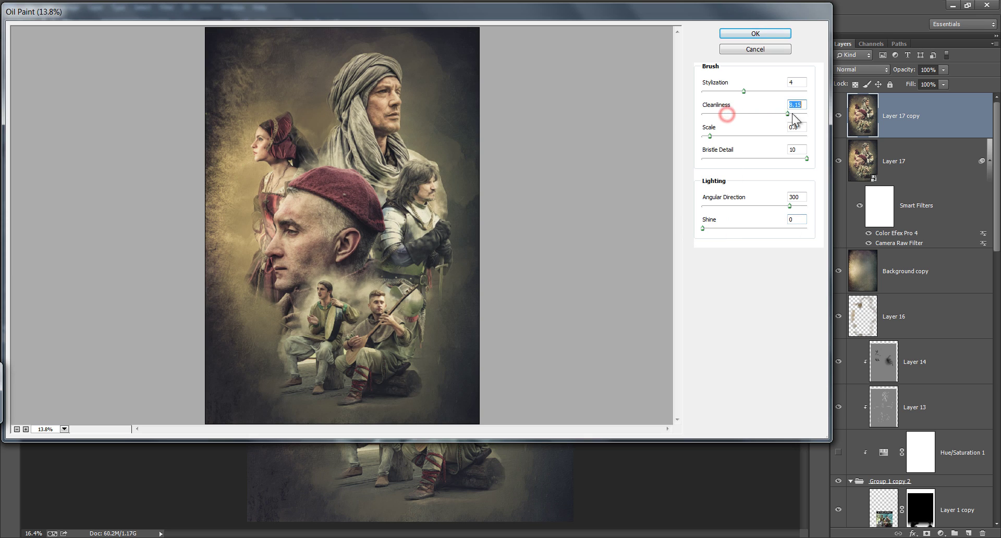
pyautogui.moveTo(743, 91); pyautogui.dragTo(807, 91)
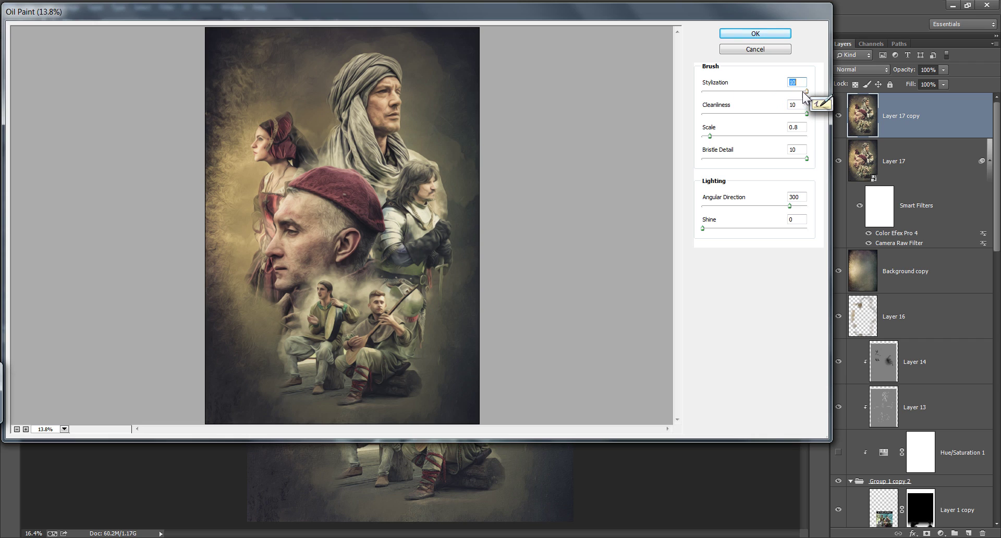
pyautogui.click(765, 35)
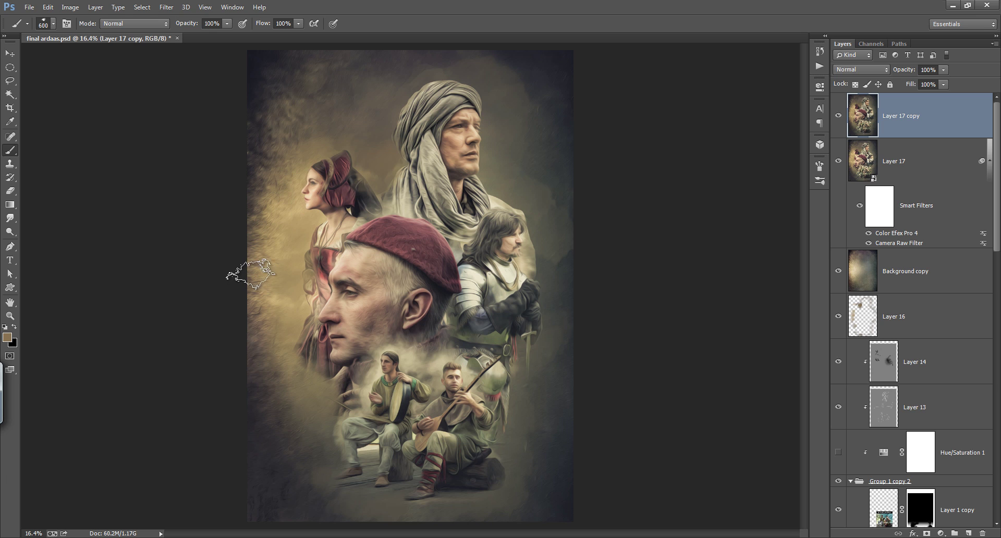
# Compare Layer 17 copy's oil paint with the image beneath, then give it a white layer mask
pyautogui.click(839, 115)
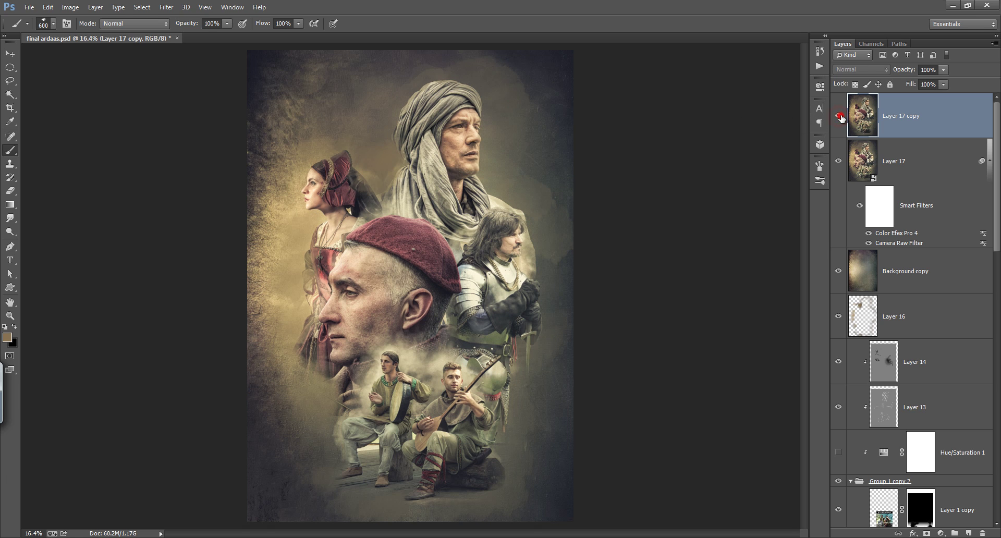
pyautogui.click(839, 116)
pyautogui.click(839, 116)
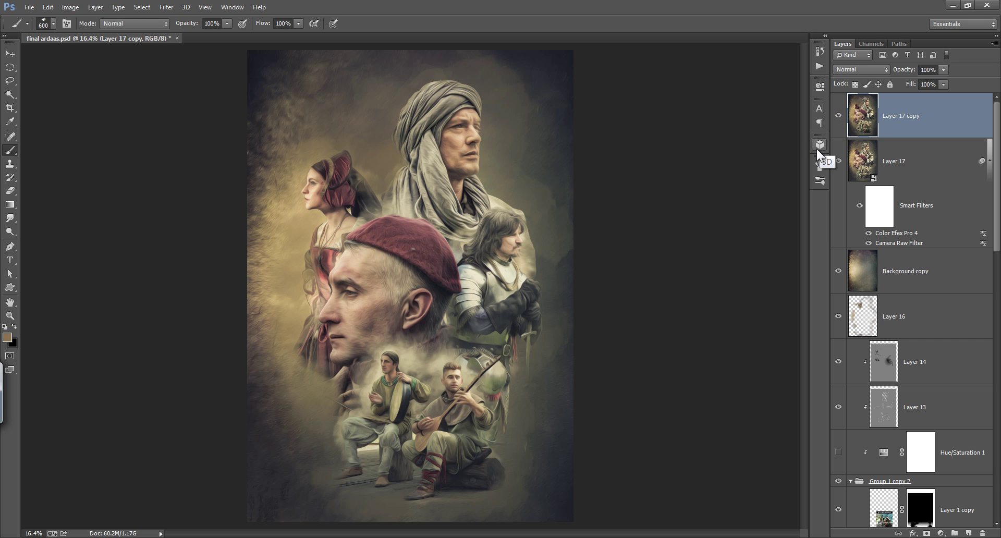
pyautogui.click(838, 116)
pyautogui.click(838, 116)
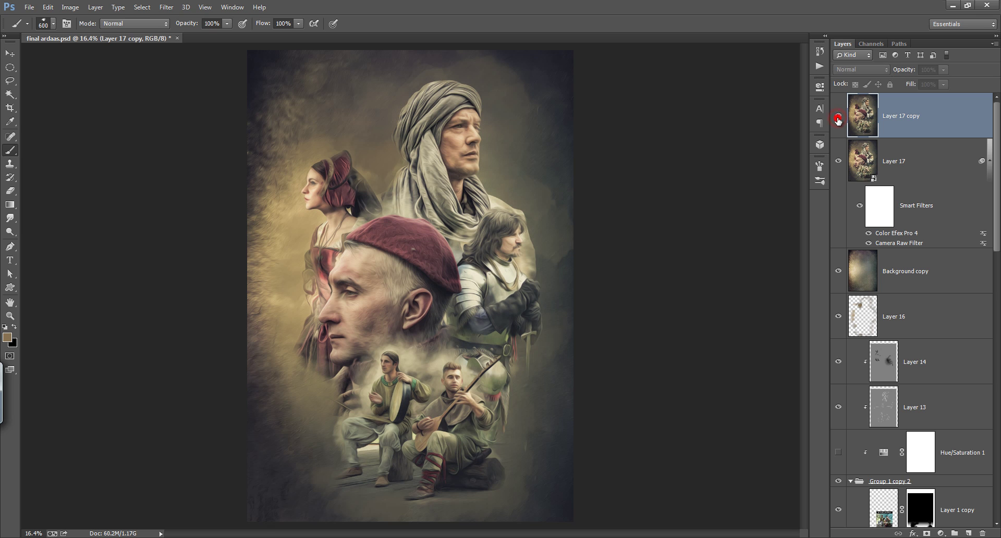
pyautogui.click(839, 116)
pyautogui.click(838, 115)
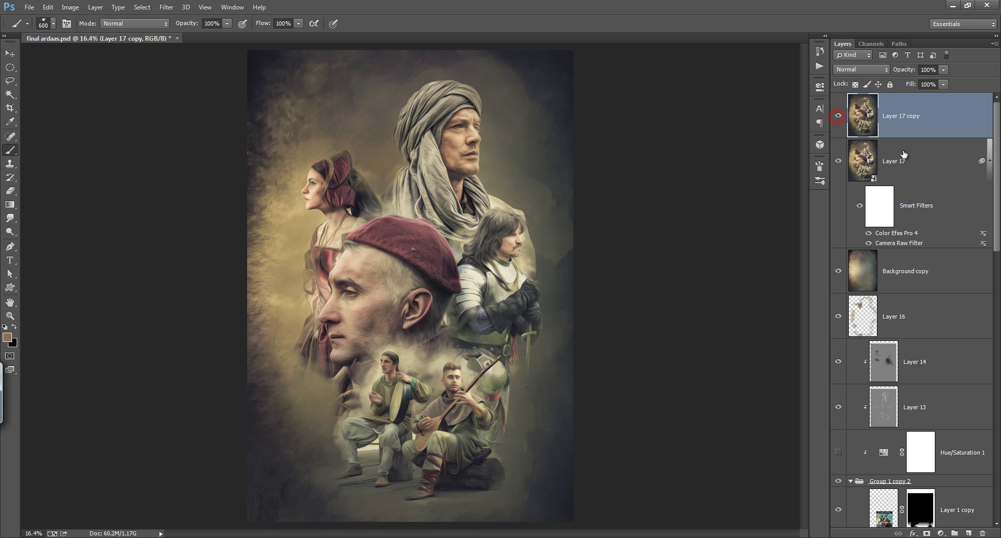
pyautogui.click(927, 533)
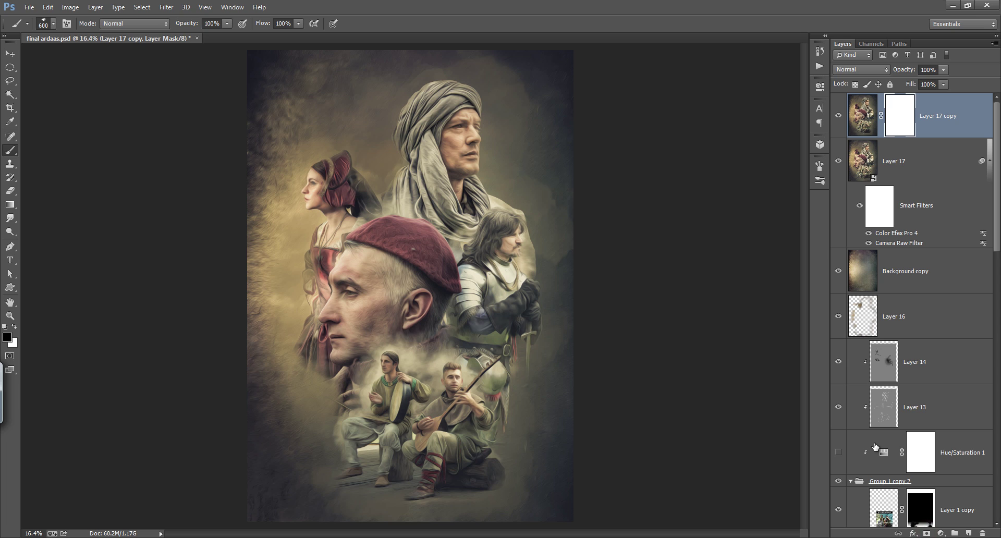
# Test-invert the mask and back, then choose a soft round brush
pyautogui.hotkey('ctrl', 'i')
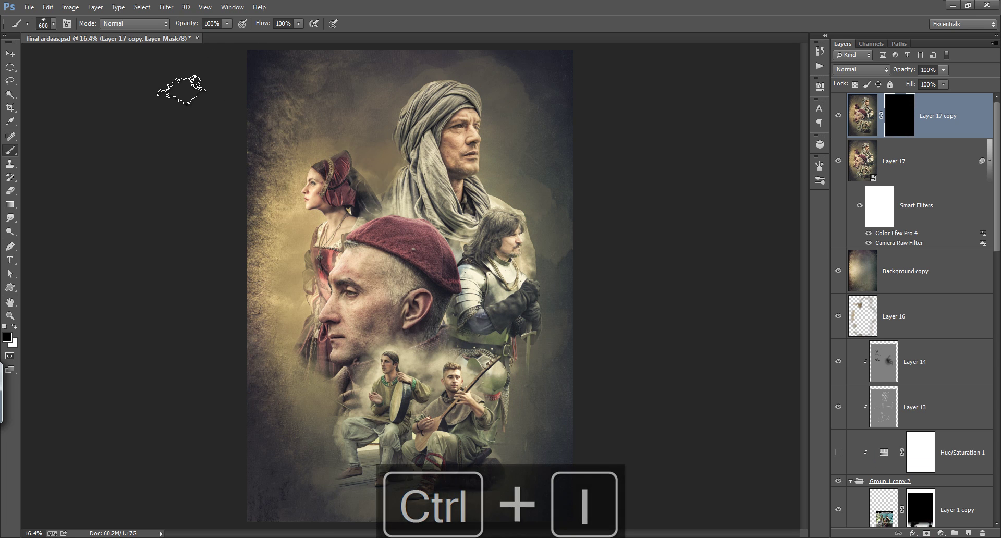
pyautogui.hotkey('ctrl', 'i')
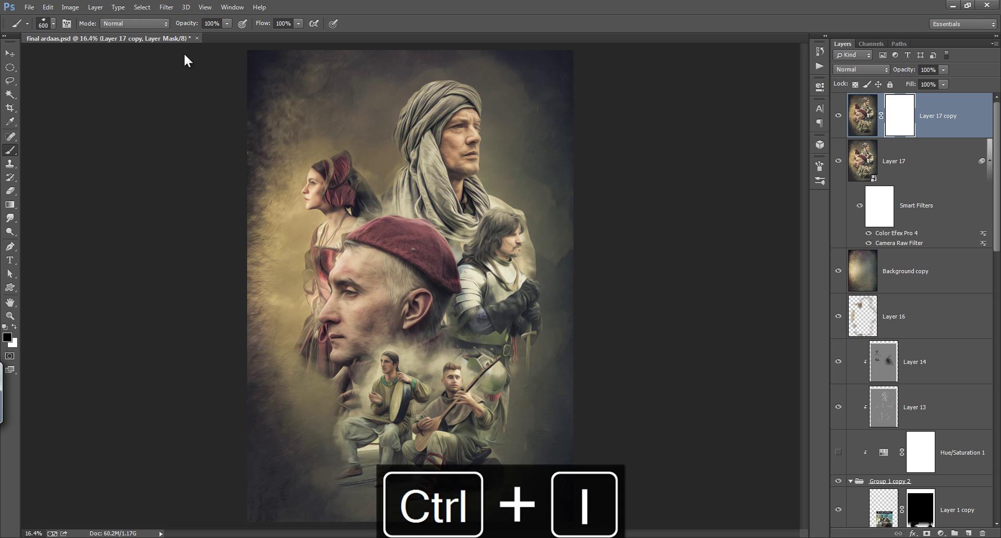
pyautogui.click(53, 24)
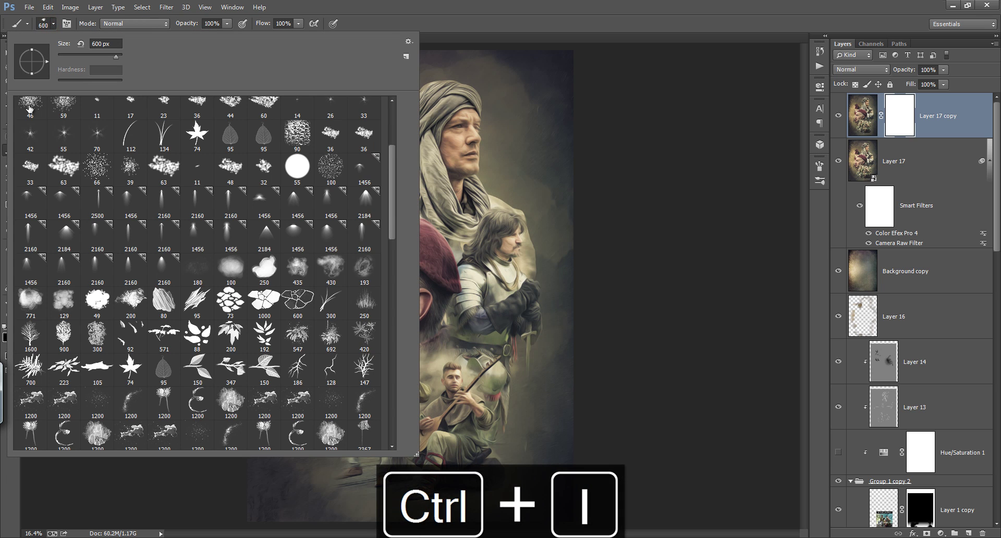
pyautogui.moveTo(393, 193); pyautogui.dragTo(393, 151)
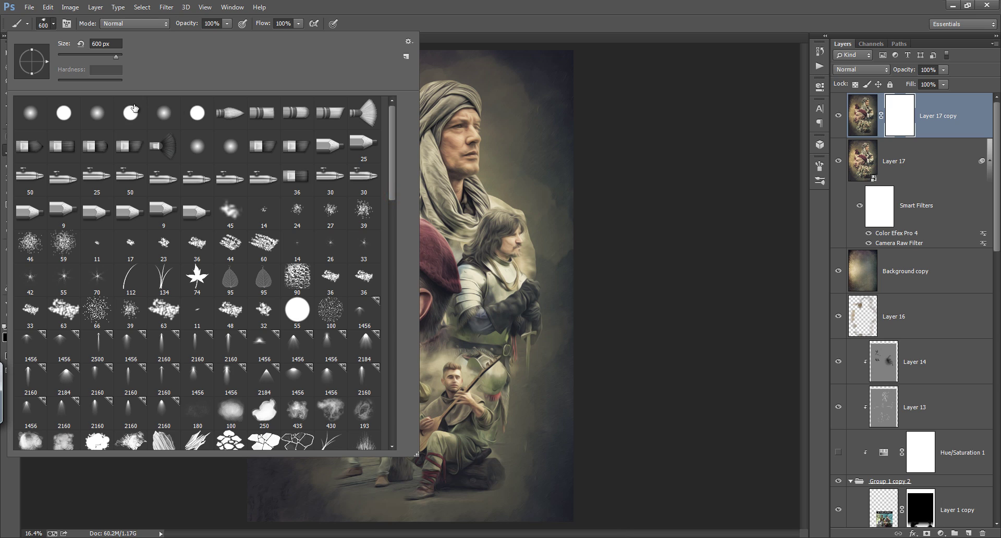
pyautogui.click(39, 114)
pyautogui.click(407, 10)
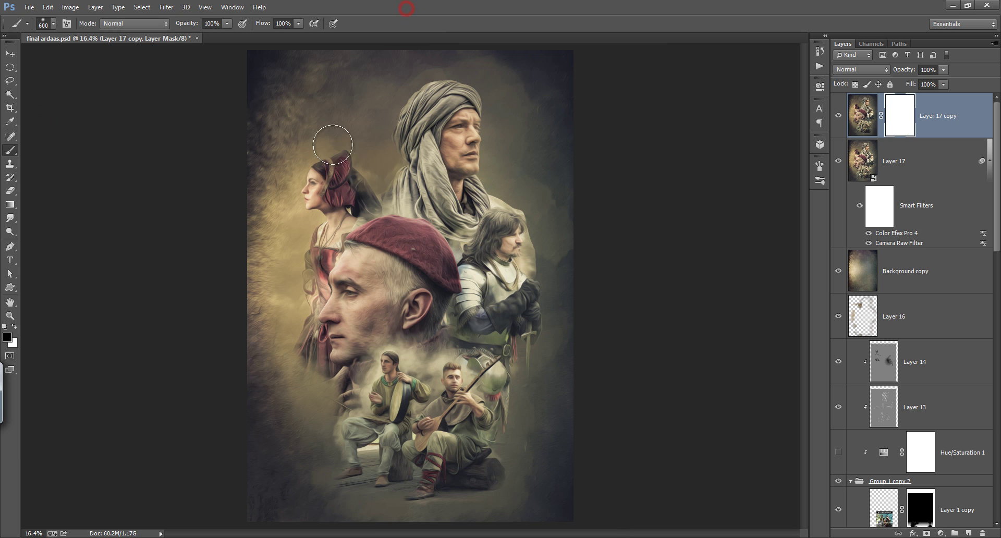
# Mask the oil paint off the woman's, turban man's, beret man's, knight's, drummer's and lute player's faces
pyautogui.click(317, 191)
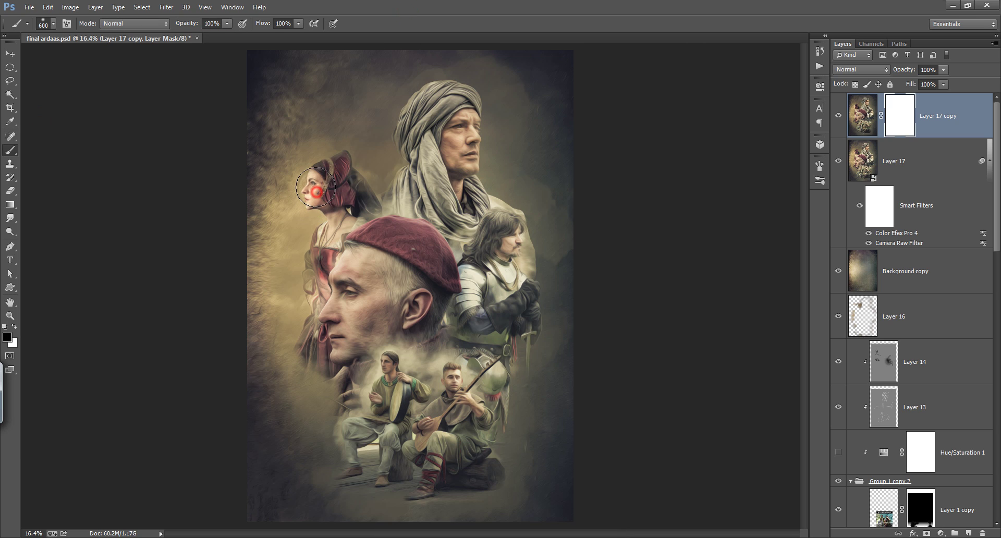
pyautogui.click(473, 135)
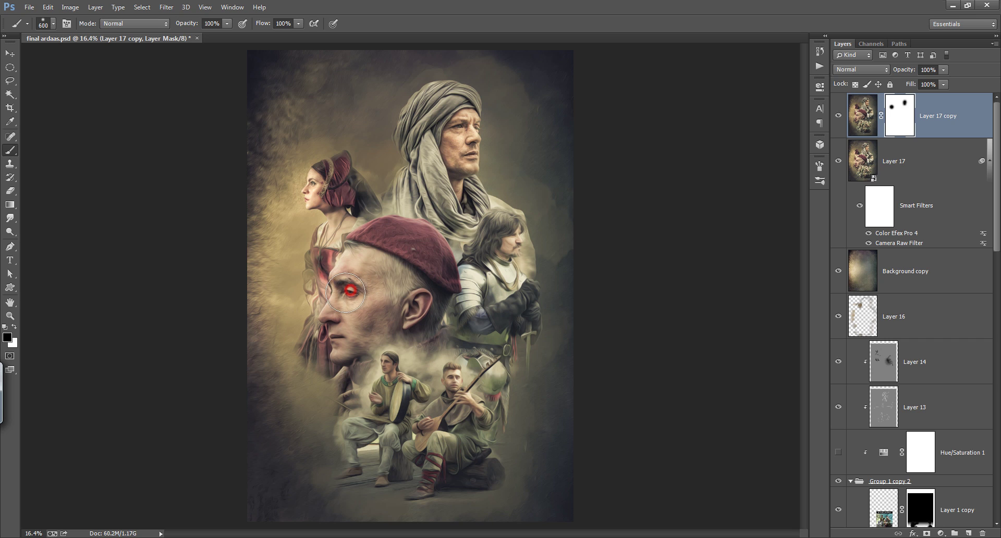
pyautogui.moveTo(345, 292); pyautogui.dragTo(346, 341)
pyautogui.click(512, 249)
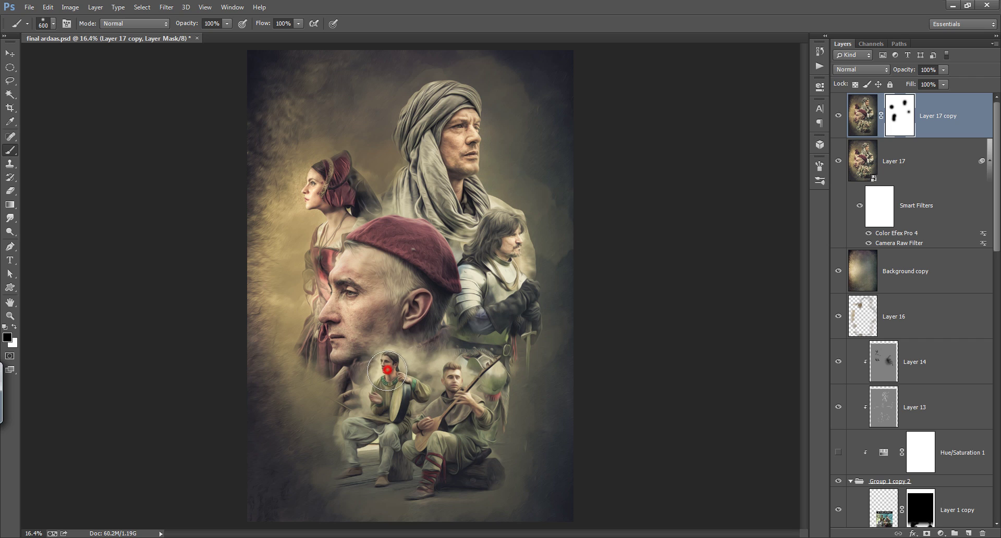
pyautogui.click(387, 370)
pyautogui.click(457, 384)
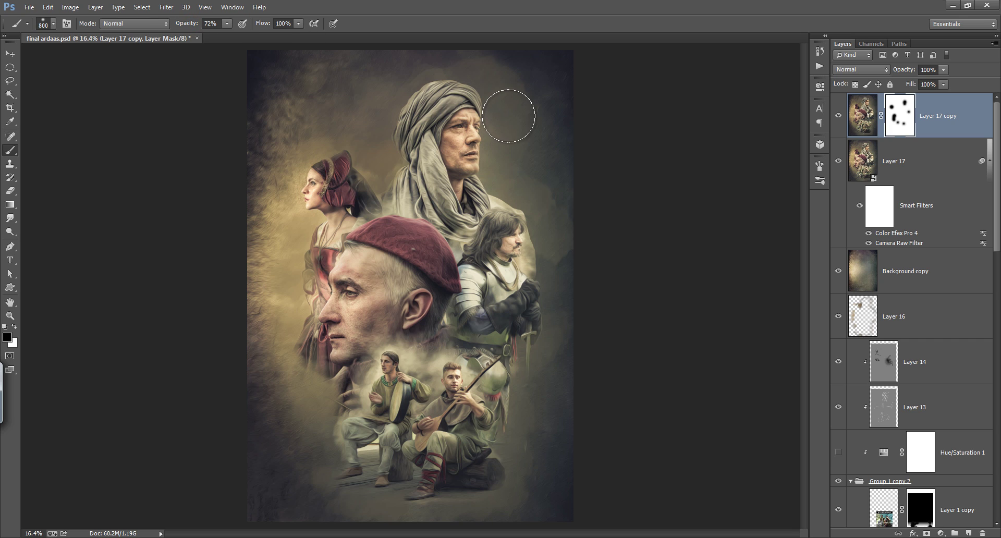
# With a 900 px brush at 100% opacity, mask the top area and edges, then undo the edge strokes
pyautogui.press(']')
pyautogui.press(']')
pyautogui.press(']')
pyautogui.moveTo(523, 148); pyautogui.dragTo(525, 158)
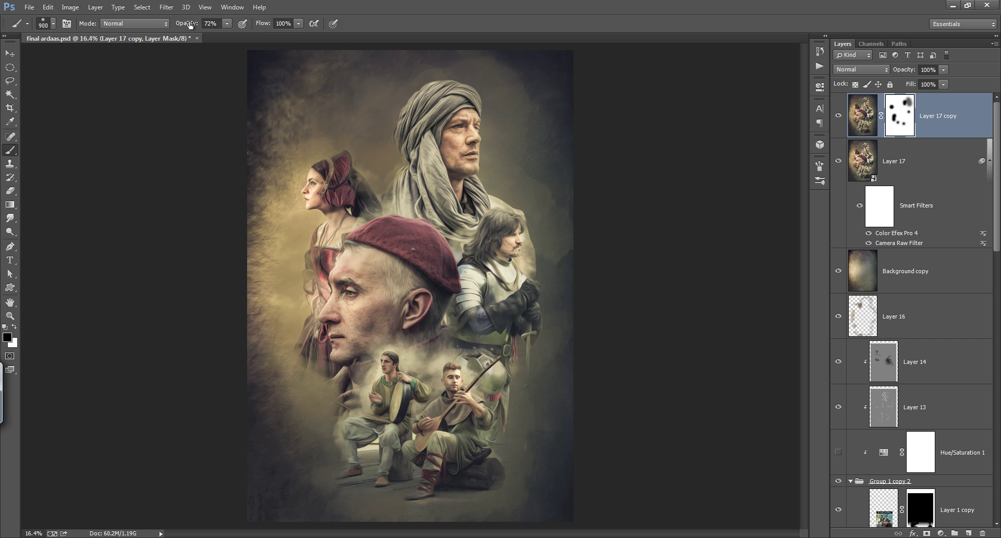
pyautogui.moveTo(189, 26); pyautogui.dragTo(204, 25)
pyautogui.moveTo(518, 96); pyautogui.dragTo(542, 139)
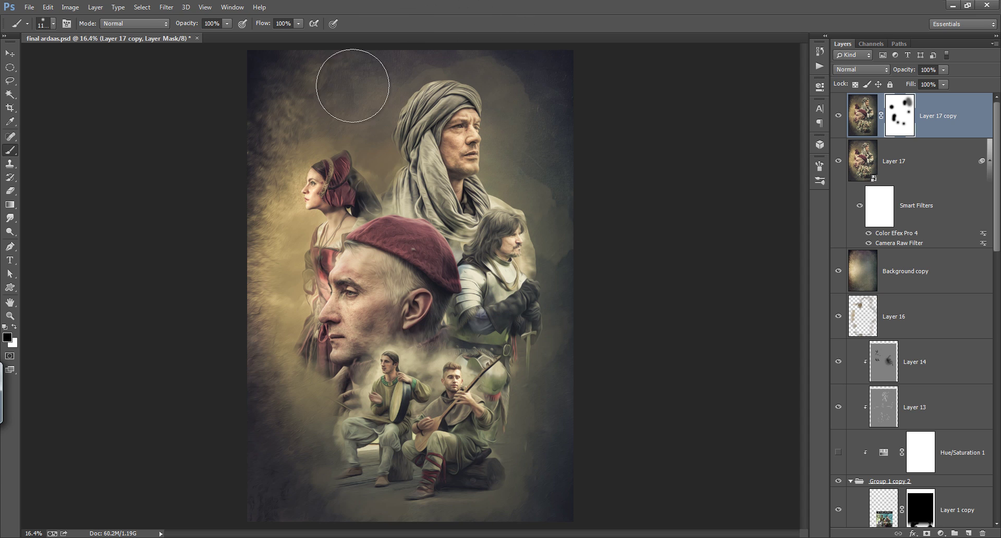
pyautogui.moveTo(279, 101)
pyautogui.mouseDown()
pyautogui.moveTo(245, 224)
pyautogui.moveTo(266, 424)
pyautogui.moveTo(296, 498)
pyautogui.moveTo(375, 532)
pyautogui.mouseUp()
pyautogui.moveTo(556, 505)
pyautogui.mouseDown()
pyautogui.moveTo(581, 340)
pyautogui.moveTo(746, 274)
pyautogui.mouseUp()
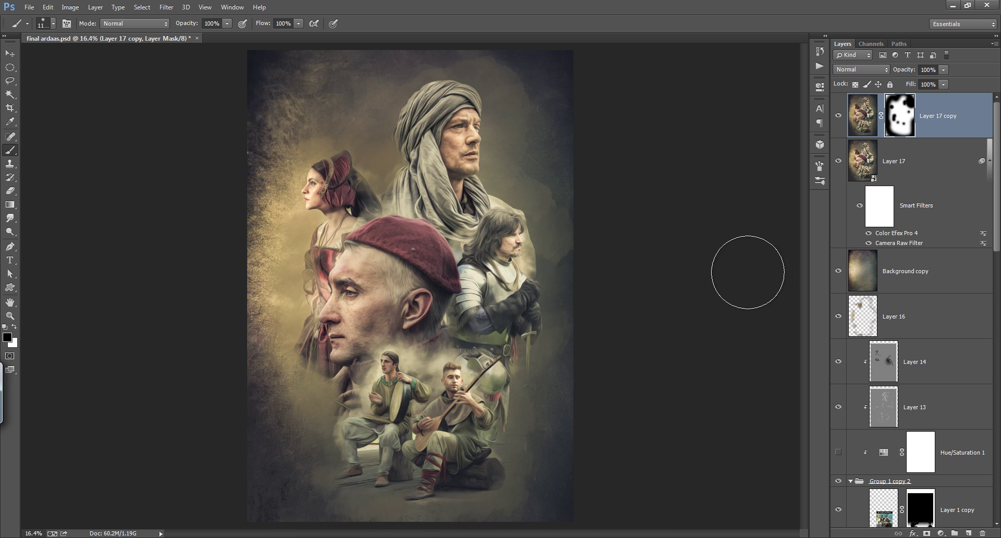
pyautogui.hotkey('ctrl', 'z')
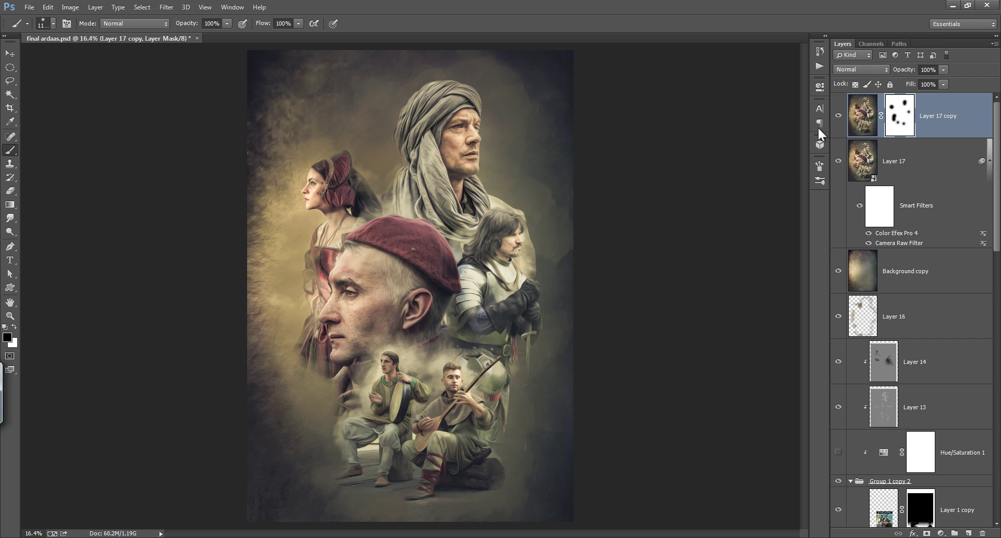
# Toggle Layer 17 copy's visibility to compare the masked faces
pyautogui.click(838, 116)
pyautogui.click(840, 120)
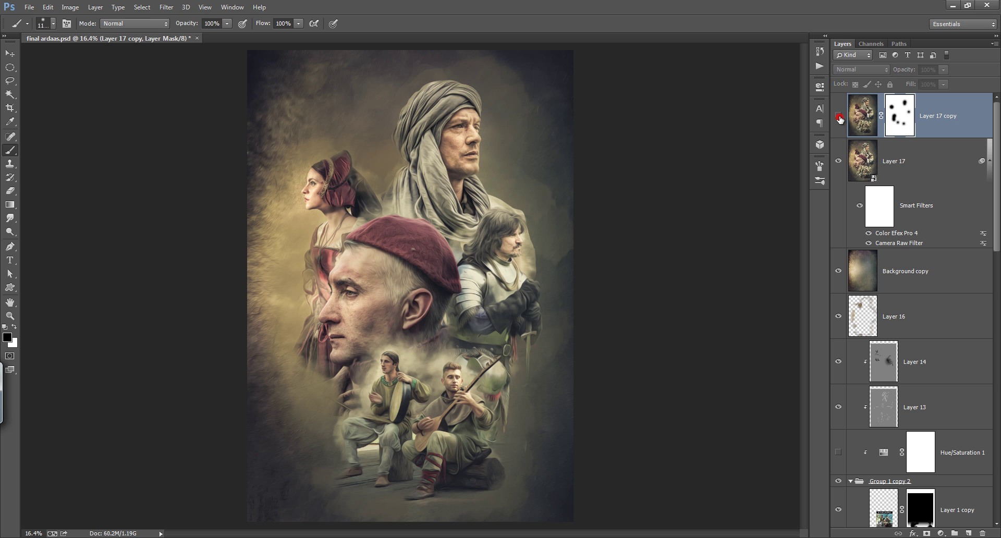
pyautogui.click(839, 116)
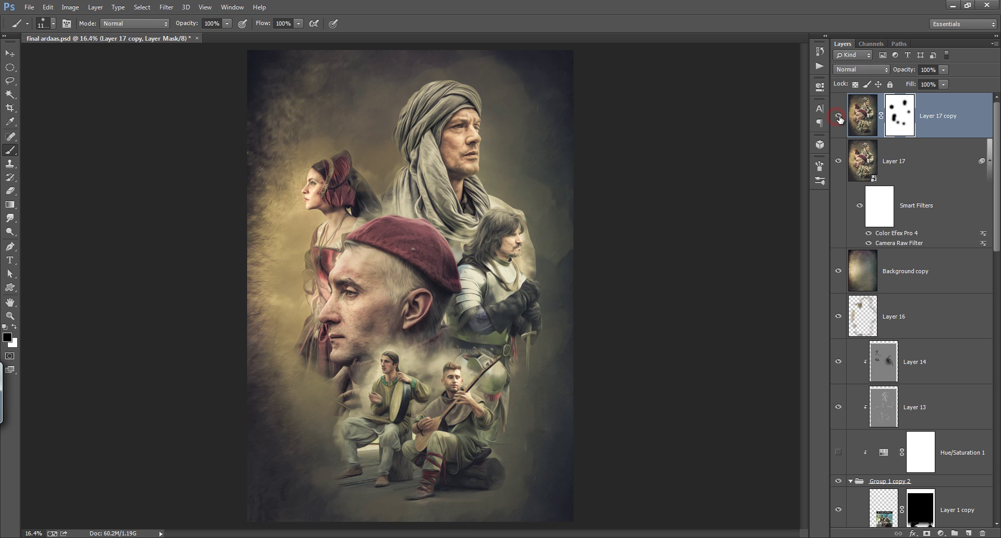
pyautogui.click(840, 119)
# Add a new Layer 18 and try a 1100 px textured brush patch, then undo it
pyautogui.click(968, 534)
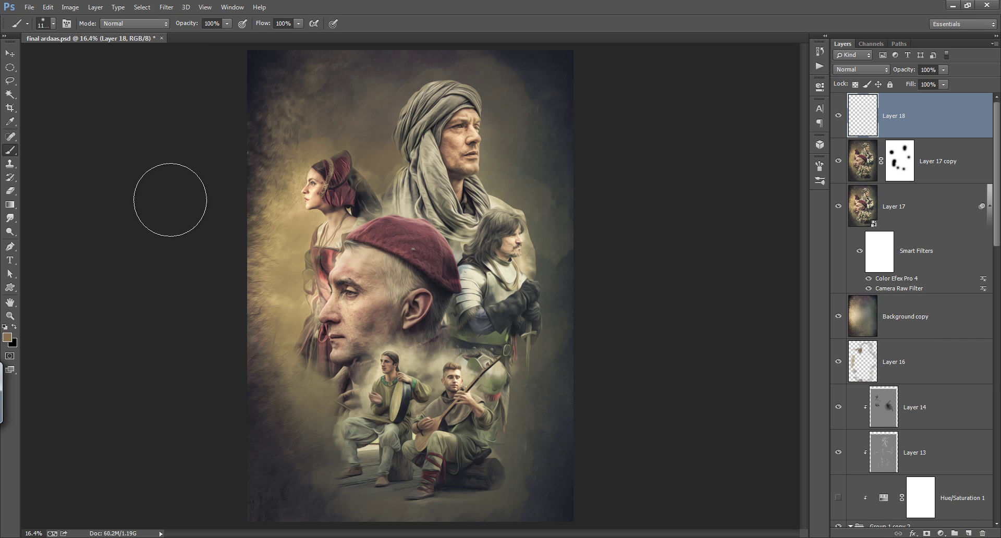
pyautogui.click(53, 24)
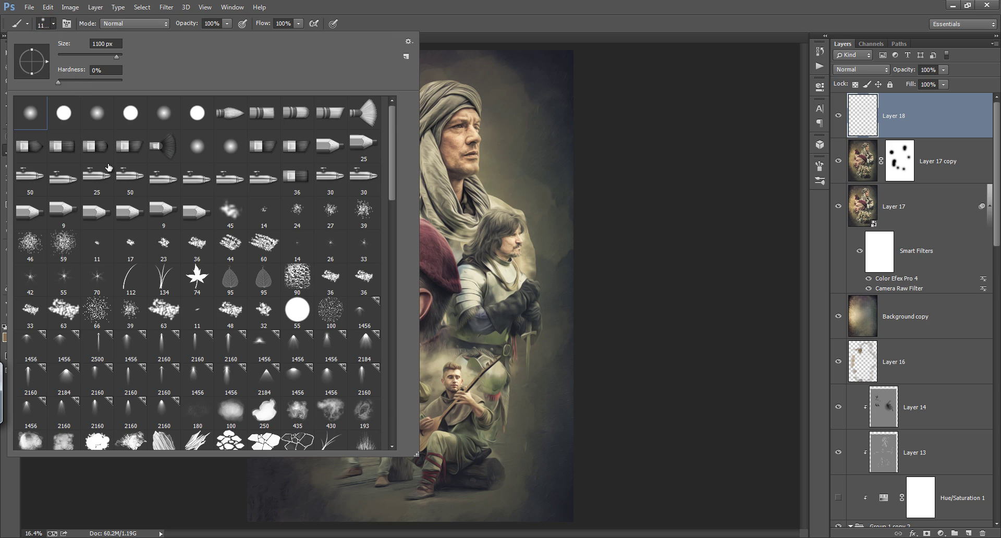
pyautogui.click(241, 212)
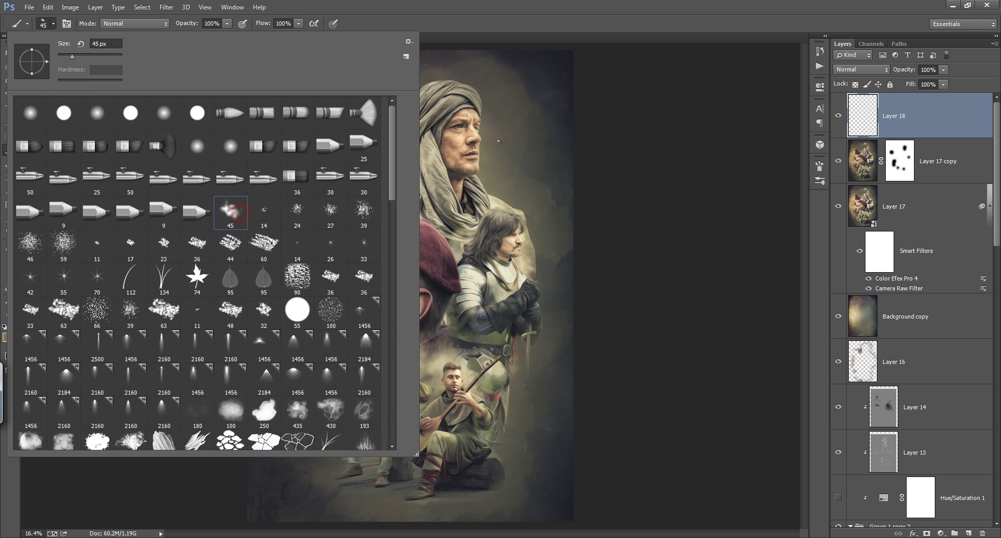
pyautogui.click(518, 23)
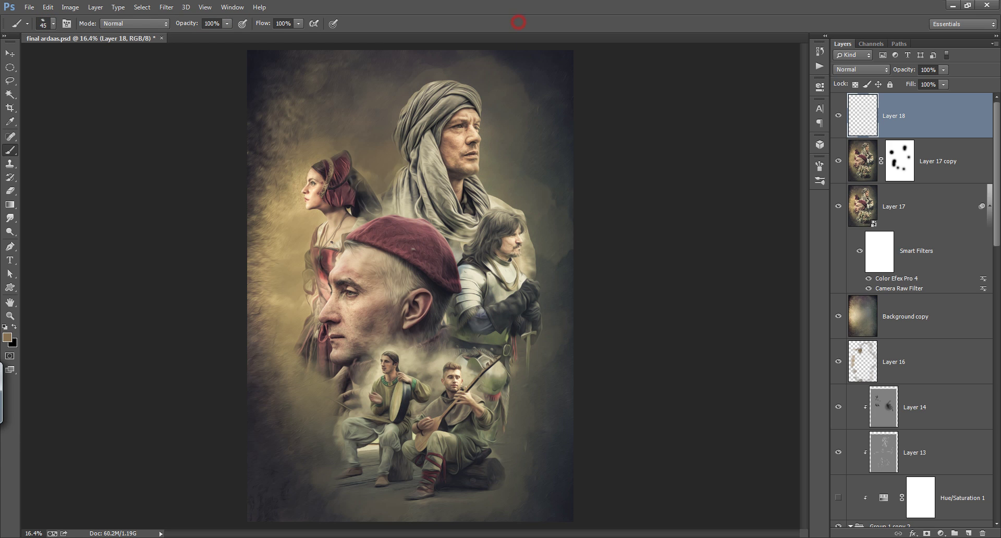
pyautogui.press(']')
pyautogui.press(']')
pyautogui.press(']')
pyautogui.click(291, 262)
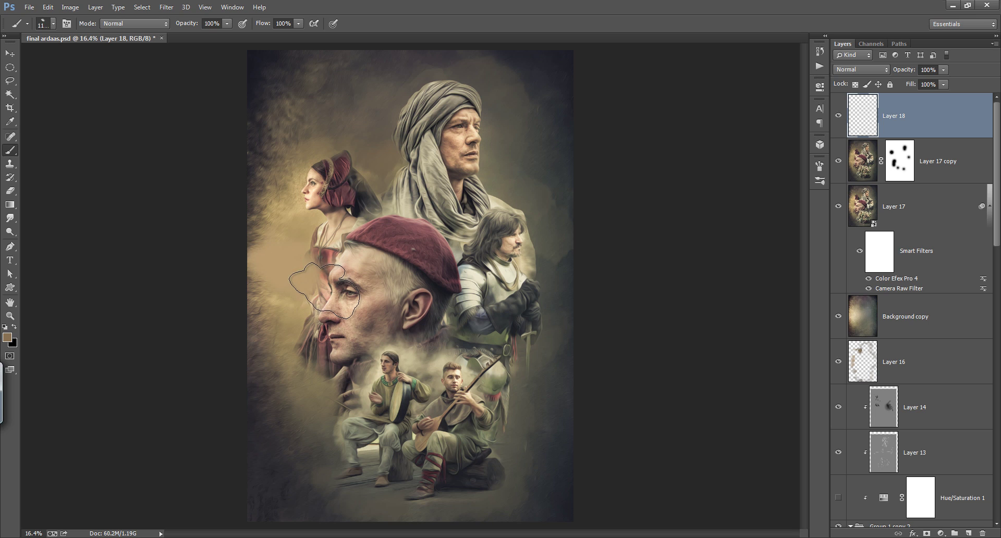
pyautogui.hotkey('ctrl', 'z')
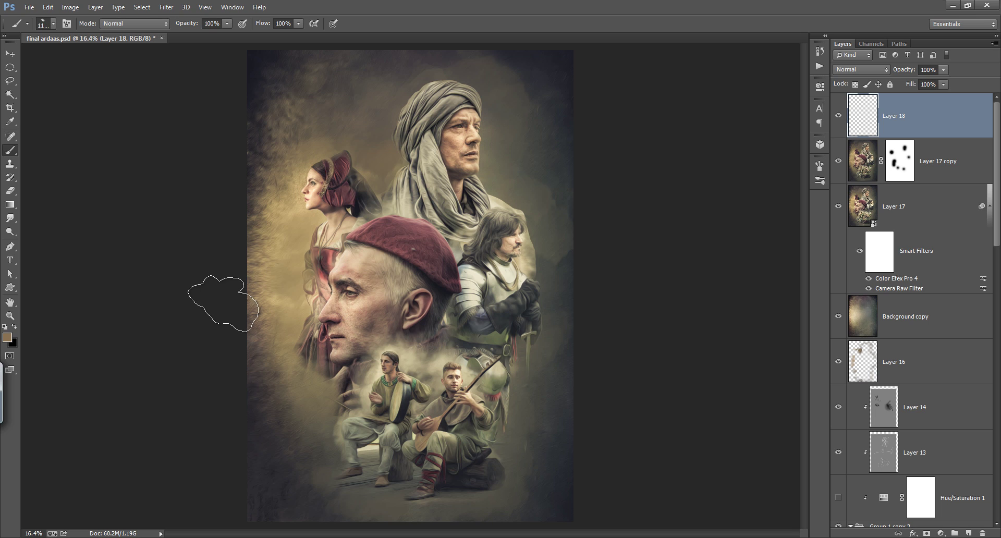
# Reset colours to black and paint dark soft strokes left of the red-cap face
pyautogui.press('d')
pyautogui.hotkey('alt', 'd')
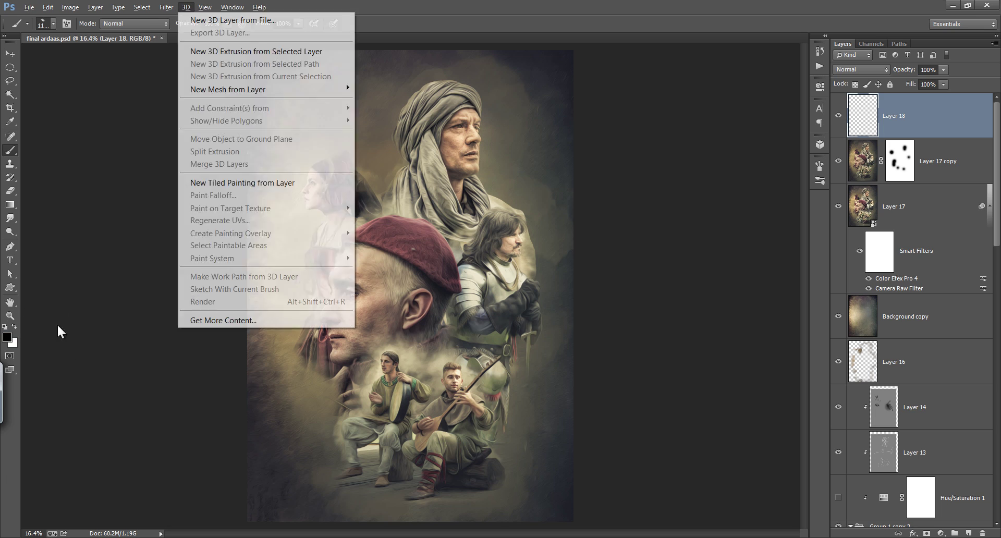
pyautogui.click(448, 17)
pyautogui.moveTo(277, 305); pyautogui.dragTo(264, 181)
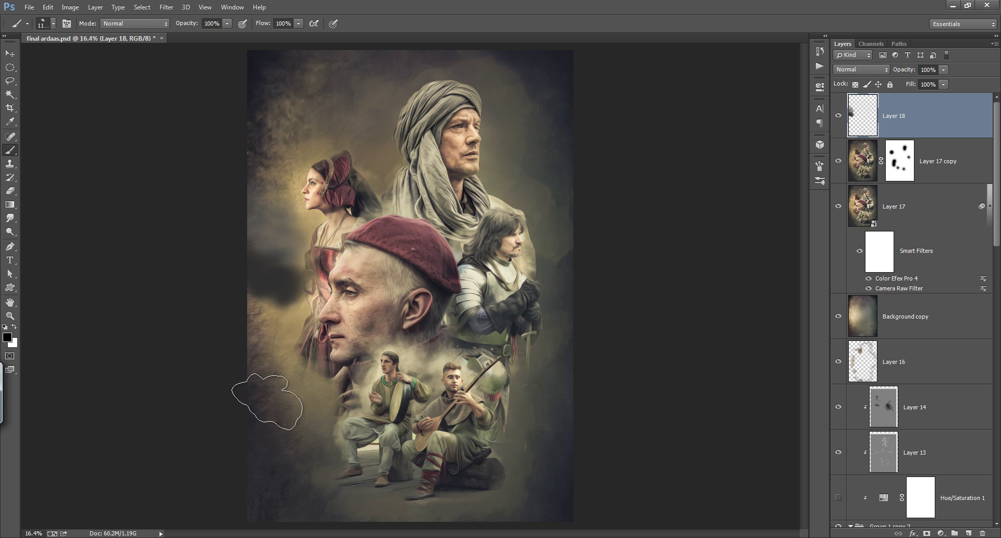
# Delete Layer 18, mask texture left of the woman with the 430 cloud brush, enlarged to about 1200 px
pyautogui.hotkey('ctrl', 'alt', 'z')
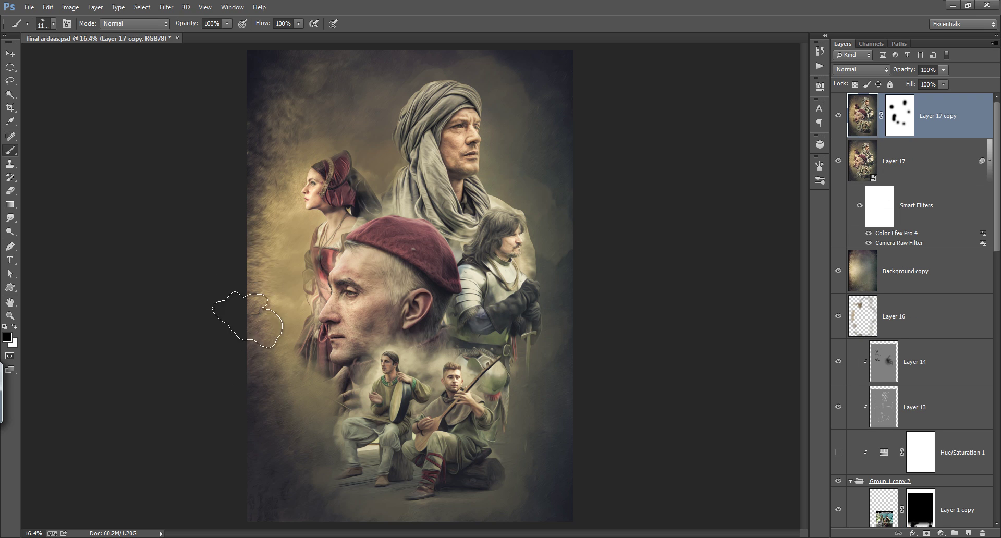
pyautogui.click(47, 24)
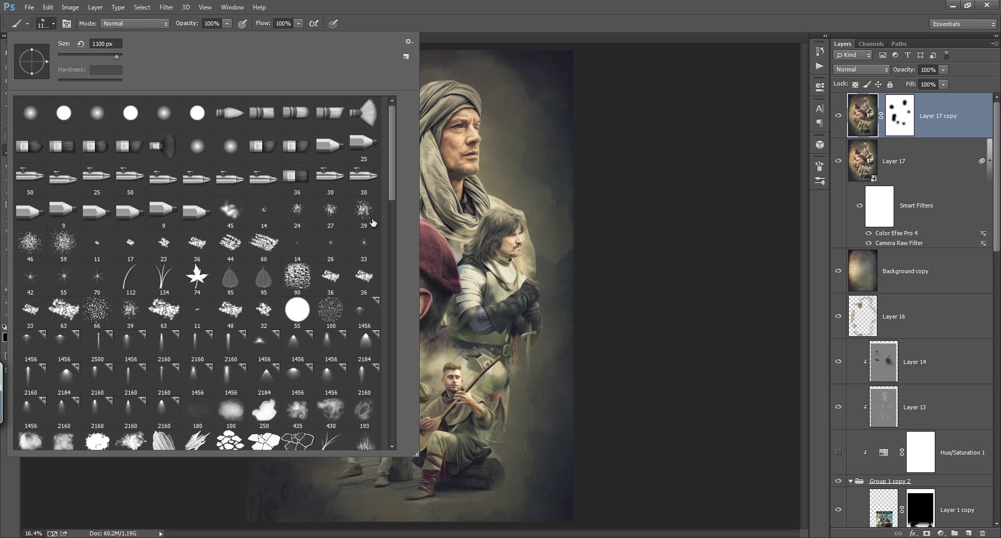
pyautogui.moveTo(395, 181); pyautogui.dragTo(396, 210)
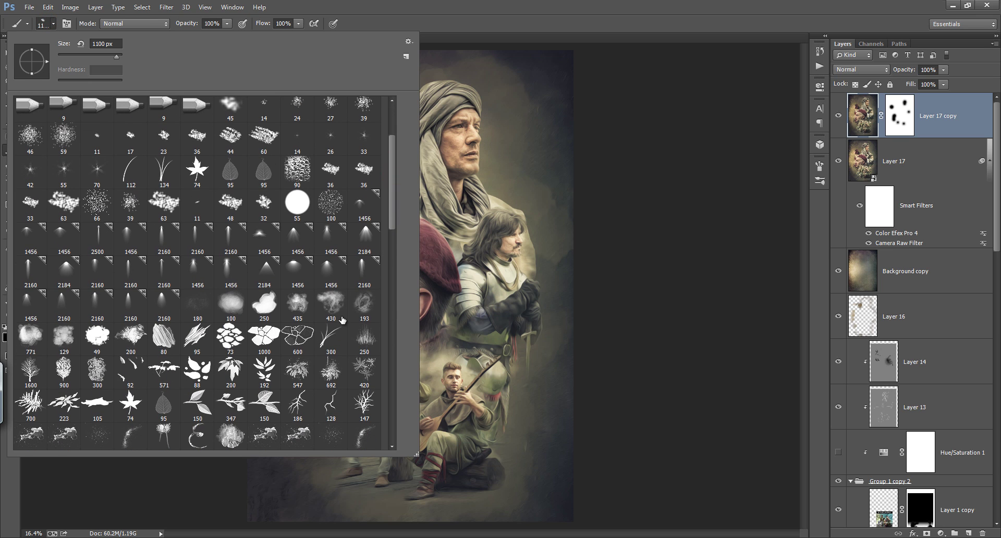
pyautogui.click(493, 26)
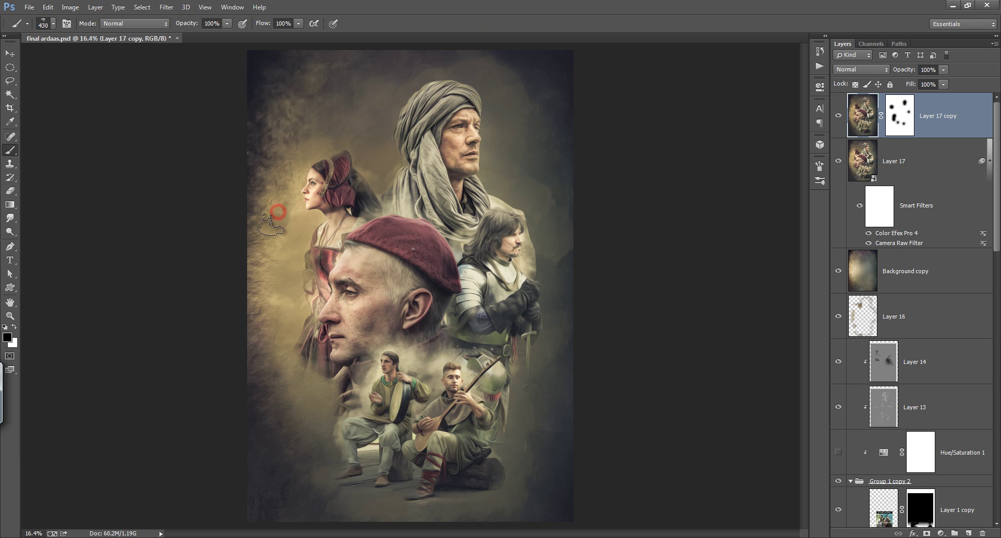
pyautogui.moveTo(258, 224); pyautogui.dragTo(258, 168)
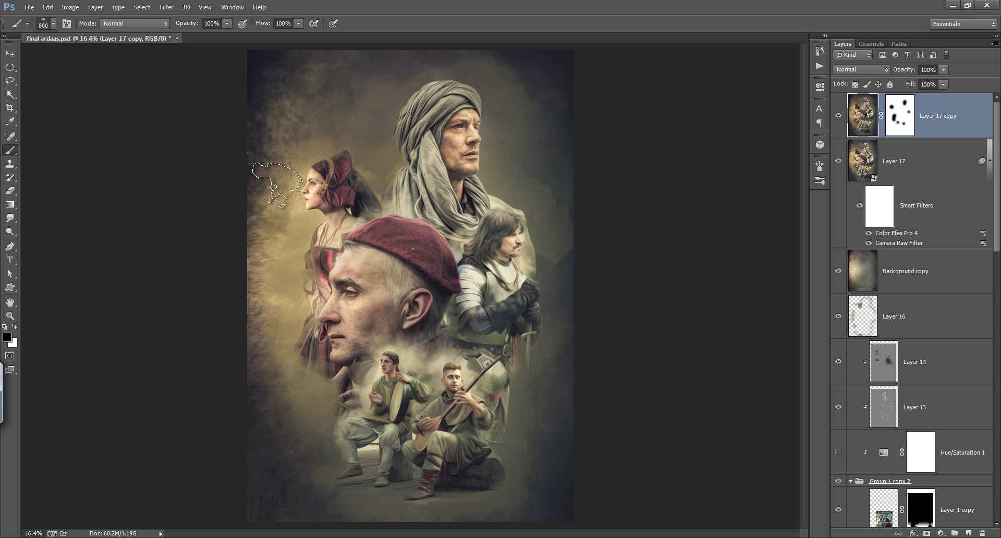
pyautogui.press(']')
pyautogui.press(']')
pyautogui.press(']')
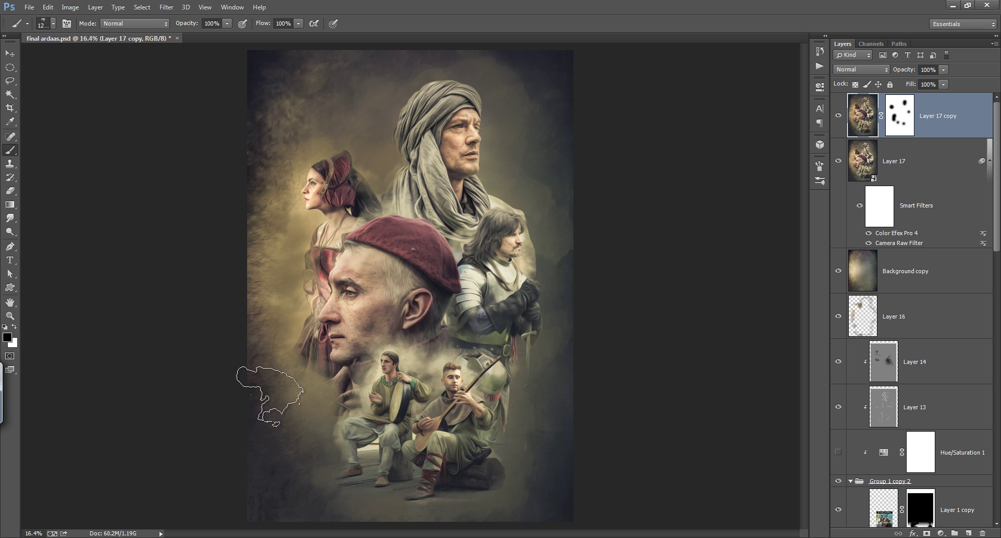
# Dab cloud texture into the mask along the left, top and right edges, then add a new empty Layer 18
pyautogui.click(257, 178)
pyautogui.click(266, 292)
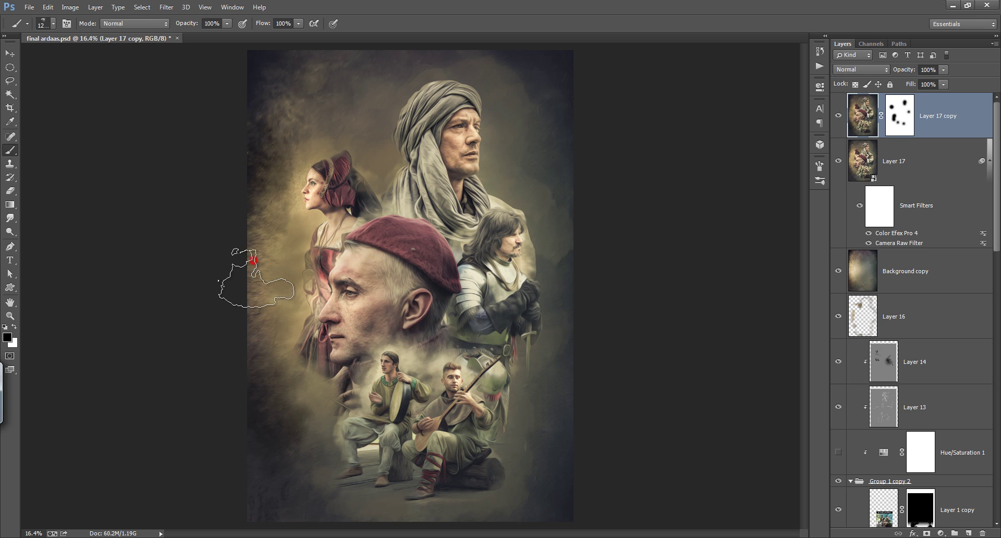
pyautogui.click(261, 453)
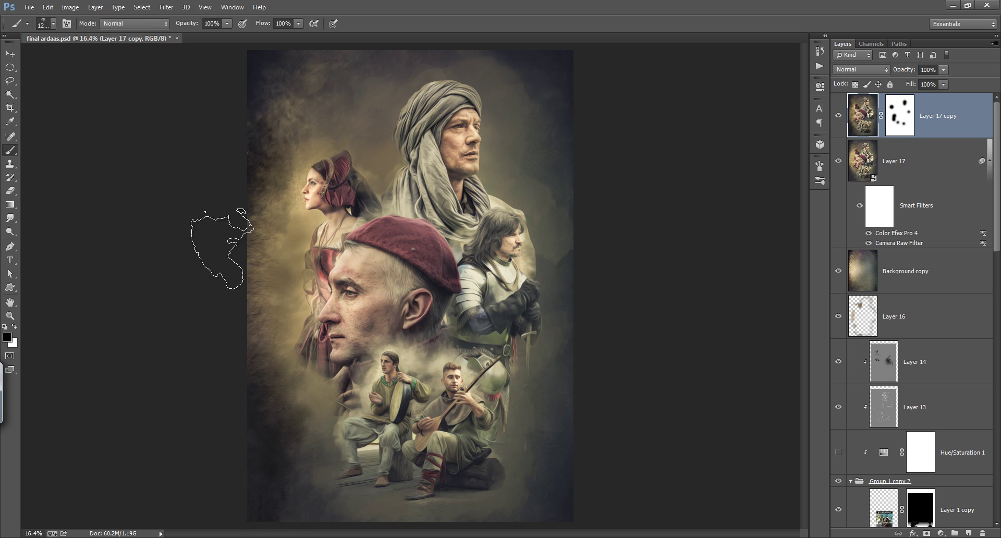
pyautogui.click(265, 120)
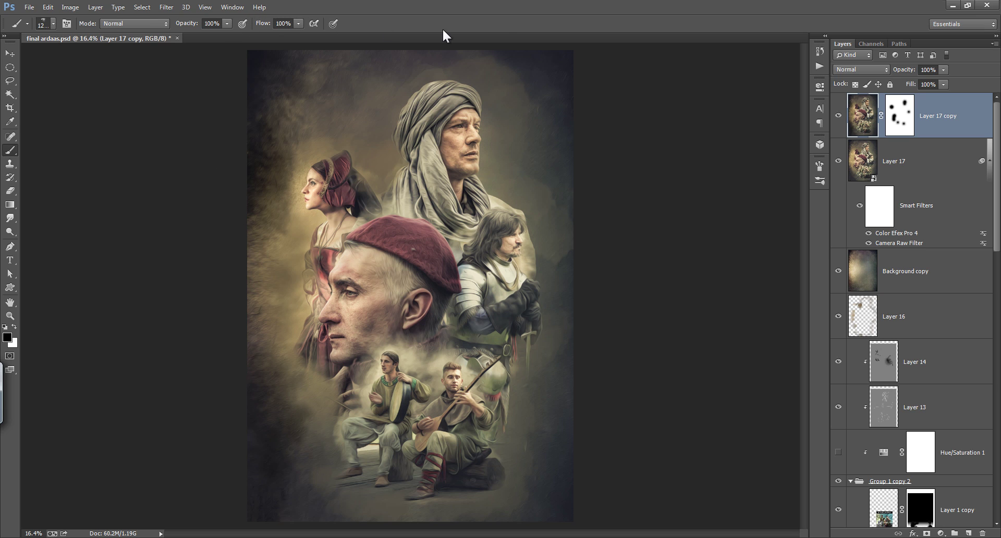
pyautogui.click(544, 46)
pyautogui.click(583, 406)
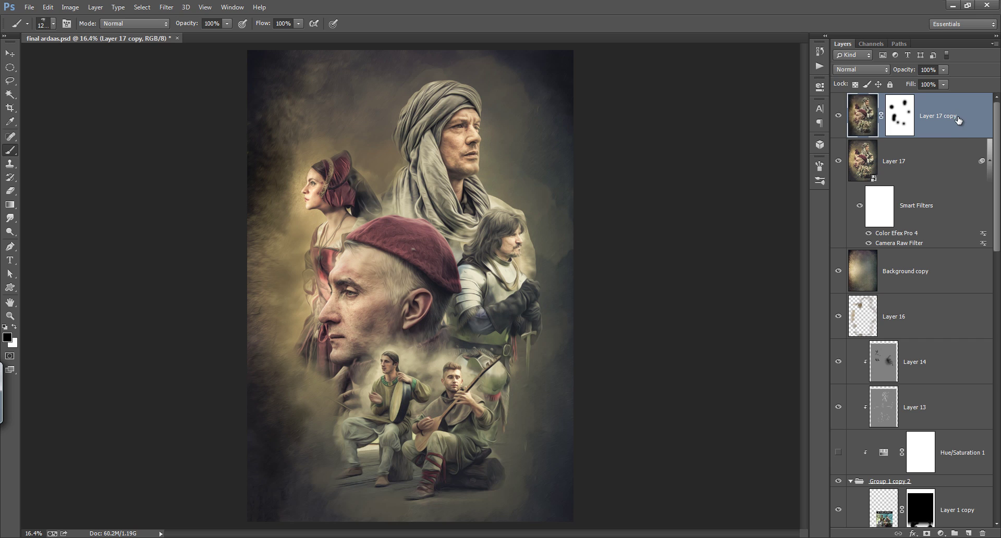
pyautogui.moveTo(958, 120); pyautogui.dragTo(955, 134)
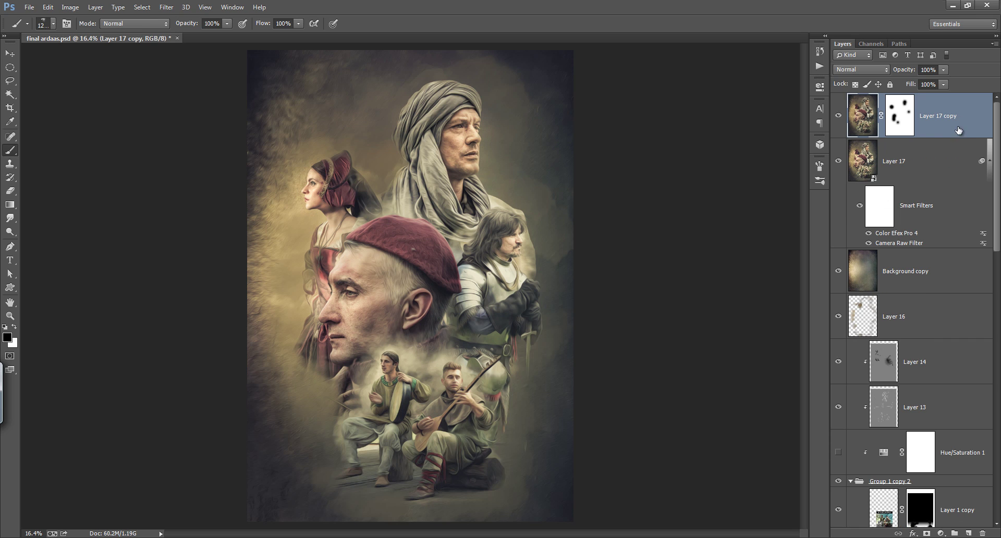
pyautogui.click(969, 533)
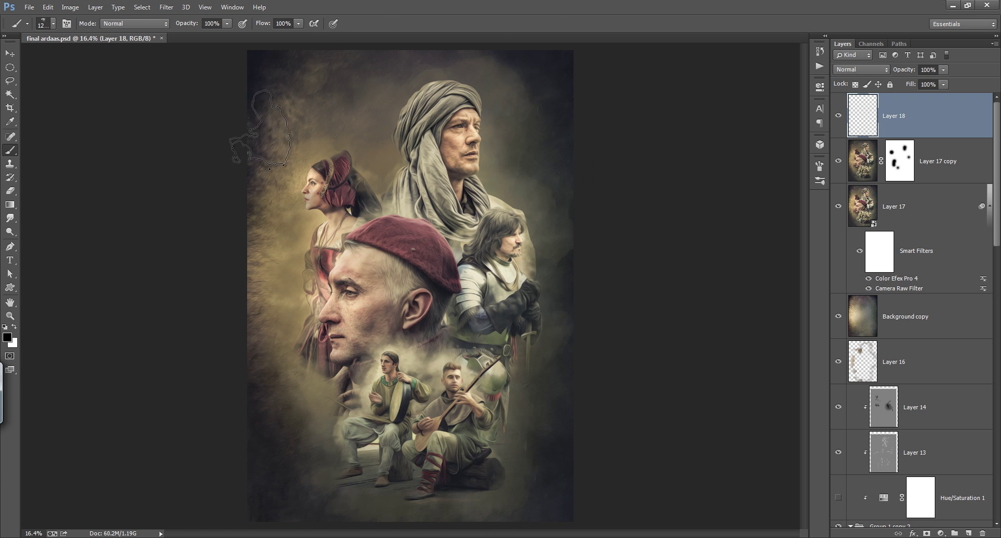
# Paint darkness along the top-left edge on Layer 18, compare, then stamp all visible layers into Layer 19
pyautogui.moveTo(260, 292); pyautogui.dragTo(276, 365)
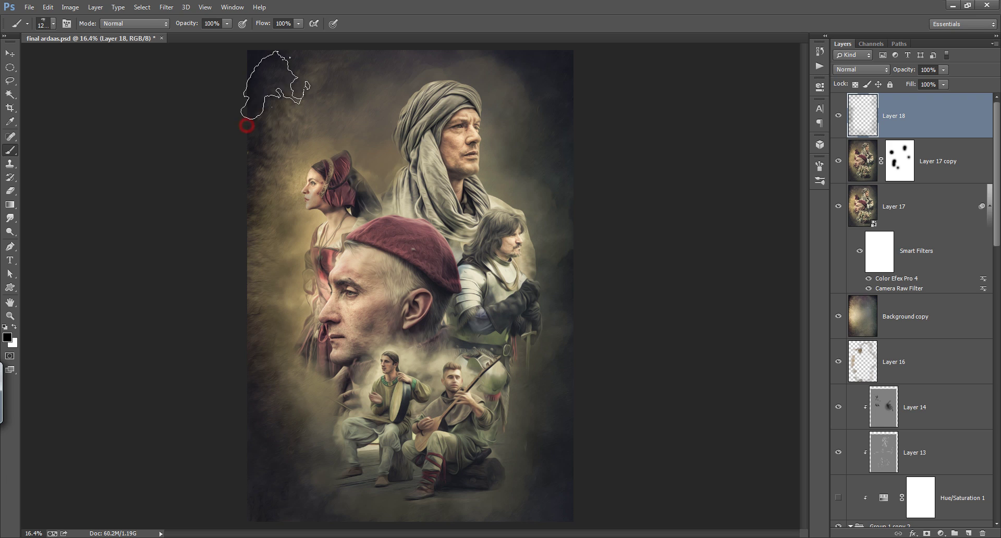
pyautogui.click(838, 115)
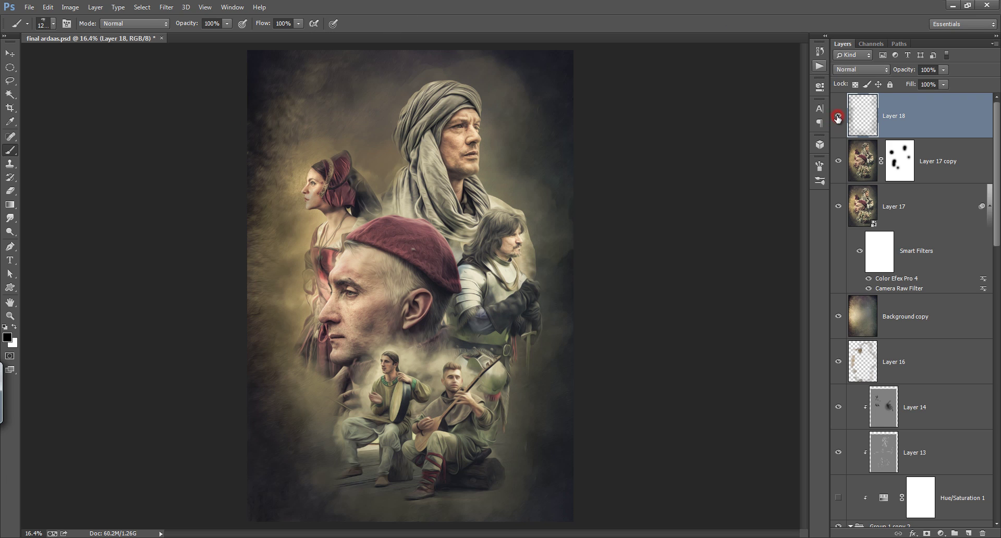
pyautogui.click(838, 116)
pyautogui.click(838, 116)
pyautogui.hotkey('ctrl', 'shift', 'alt', 'e')
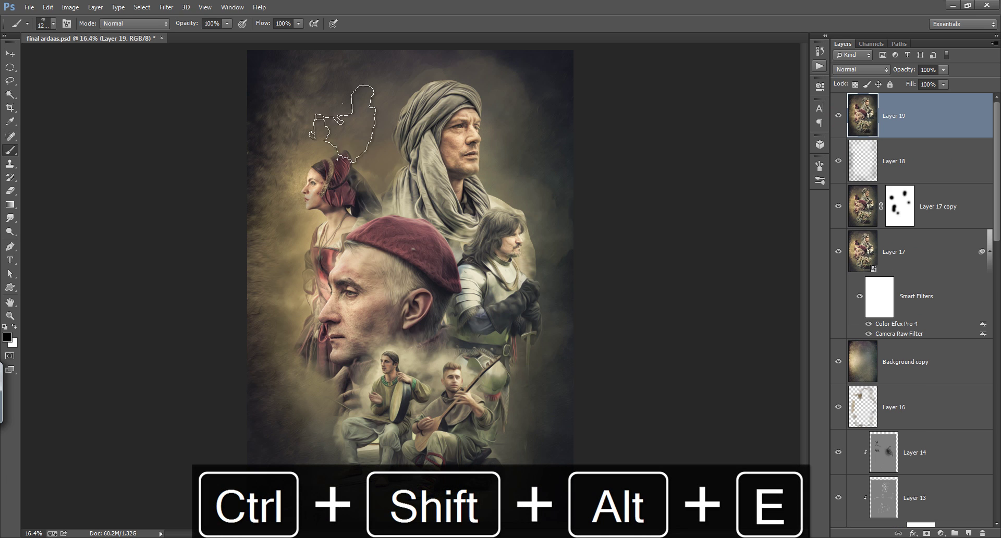
pyautogui.click(167, 7)
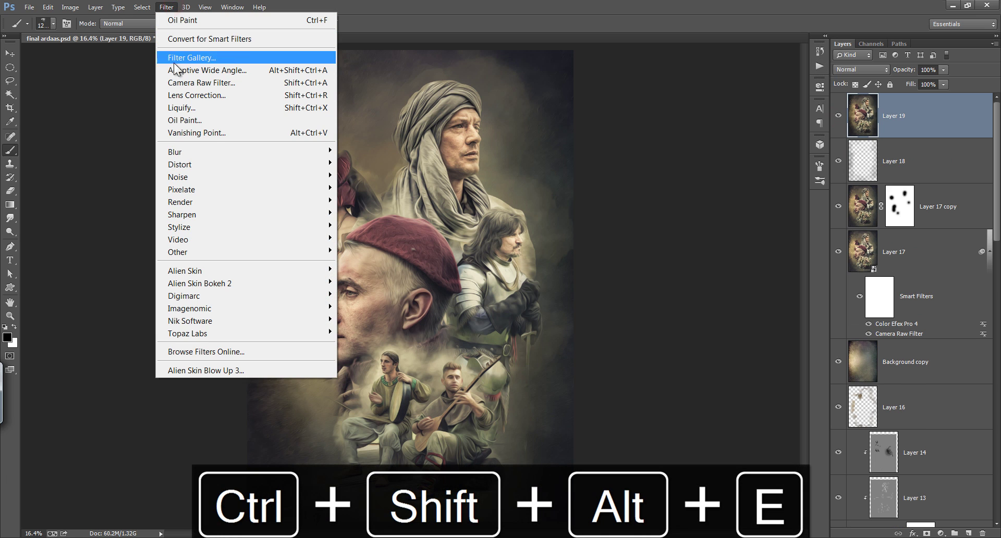
# In Camera Raw on Layer 19, set Highlights -100, Whites +42 and Vibrance -22
pyautogui.click(215, 83)
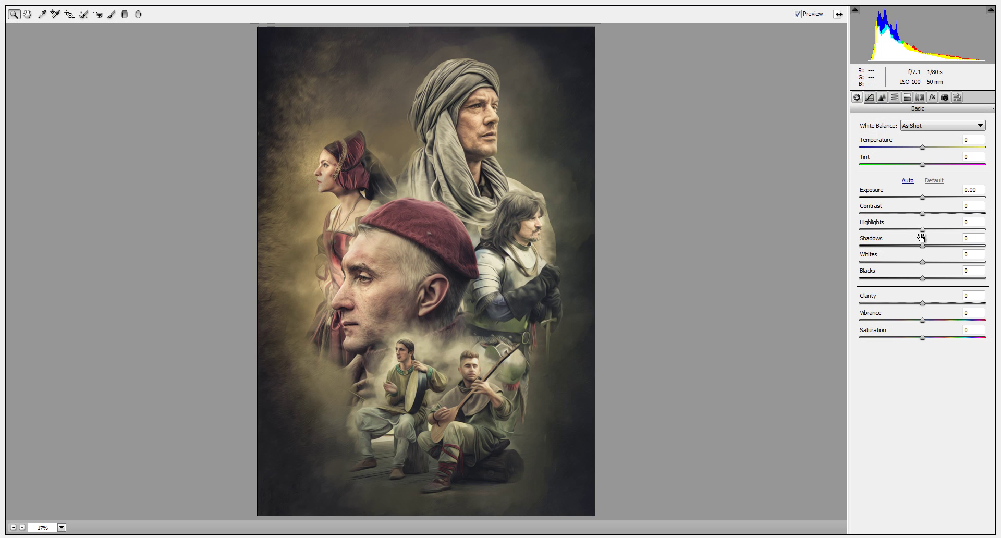
pyautogui.moveTo(922, 229); pyautogui.dragTo(857, 229)
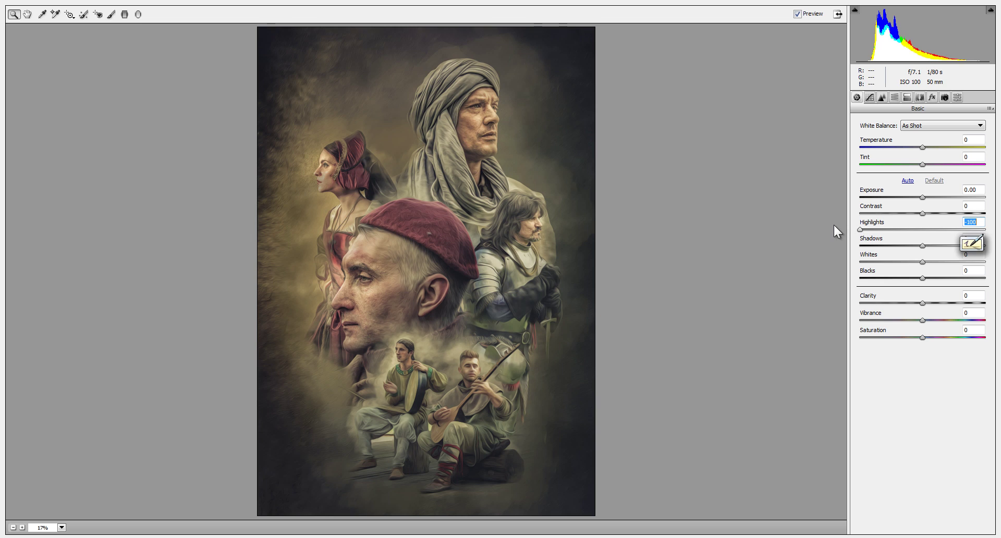
pyautogui.moveTo(861, 229); pyautogui.dragTo(843, 226)
pyautogui.moveTo(923, 261); pyautogui.dragTo(947, 273)
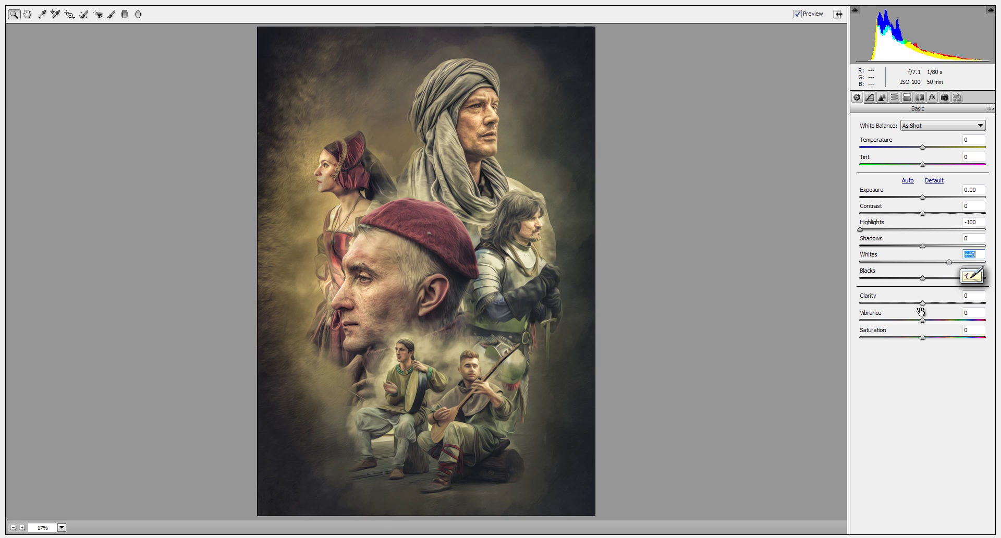
pyautogui.moveTo(921, 320); pyautogui.dragTo(908, 324)
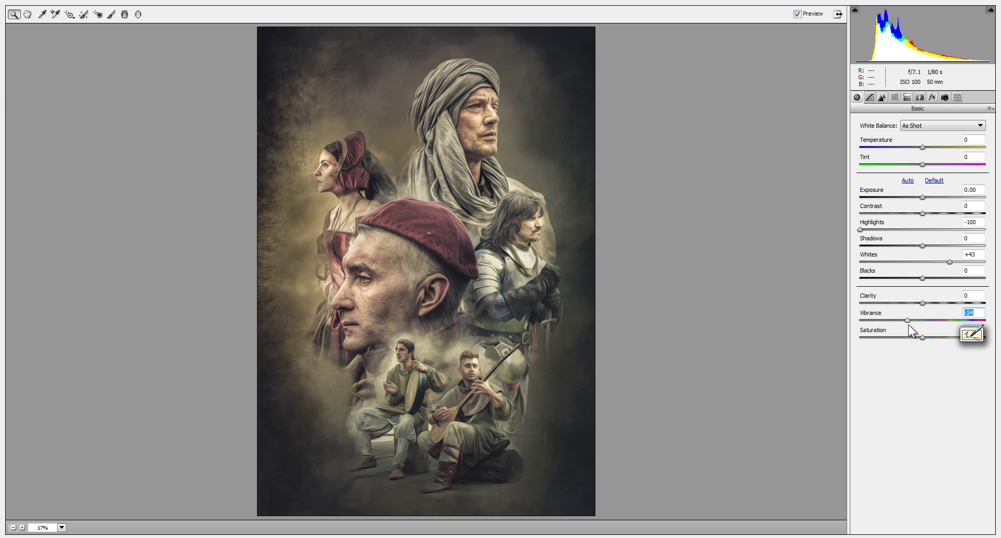
pyautogui.press('Up')
# Add Clarity, lower Exposure to -0.15, increase Sharpening Amount and raise Vibrance to +7
pyautogui.moveTo(922, 303); pyautogui.dragTo(932, 303)
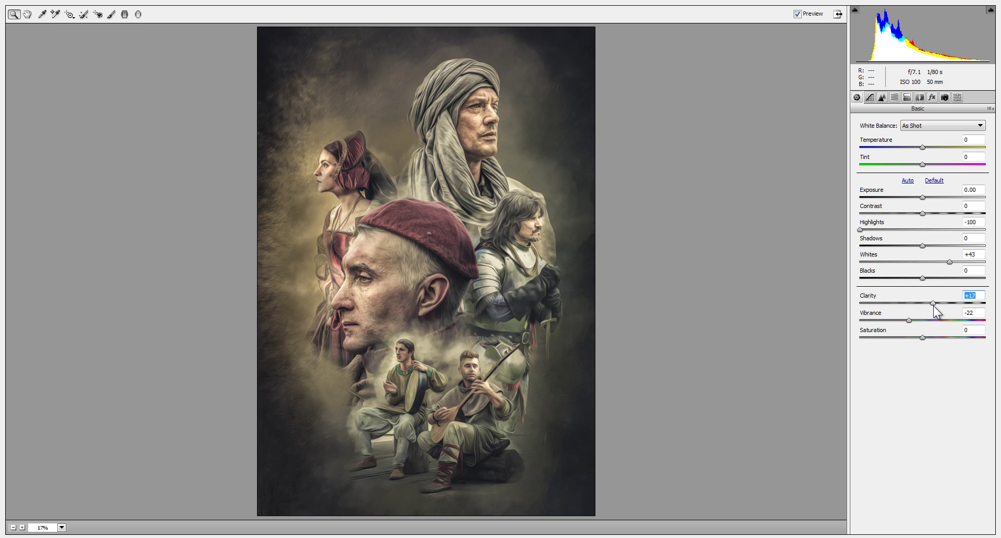
pyautogui.moveTo(922, 197); pyautogui.dragTo(920, 197)
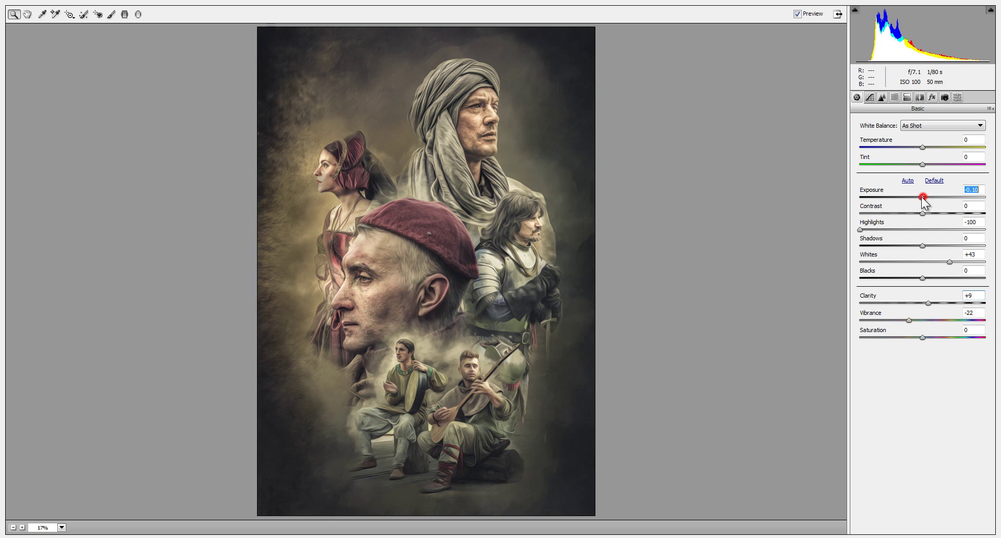
pyautogui.click(882, 98)
pyautogui.moveTo(884, 140); pyautogui.dragTo(897, 144)
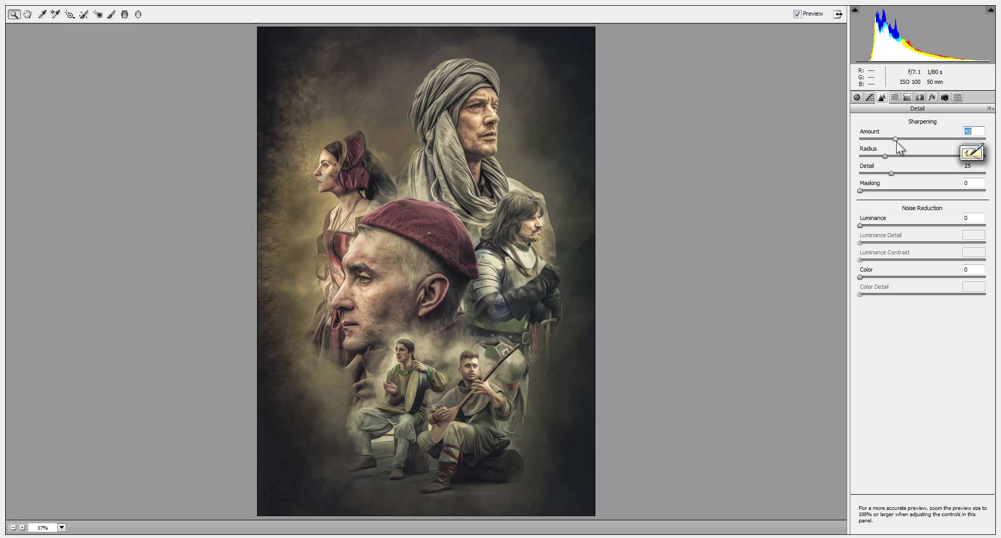
pyautogui.click(857, 97)
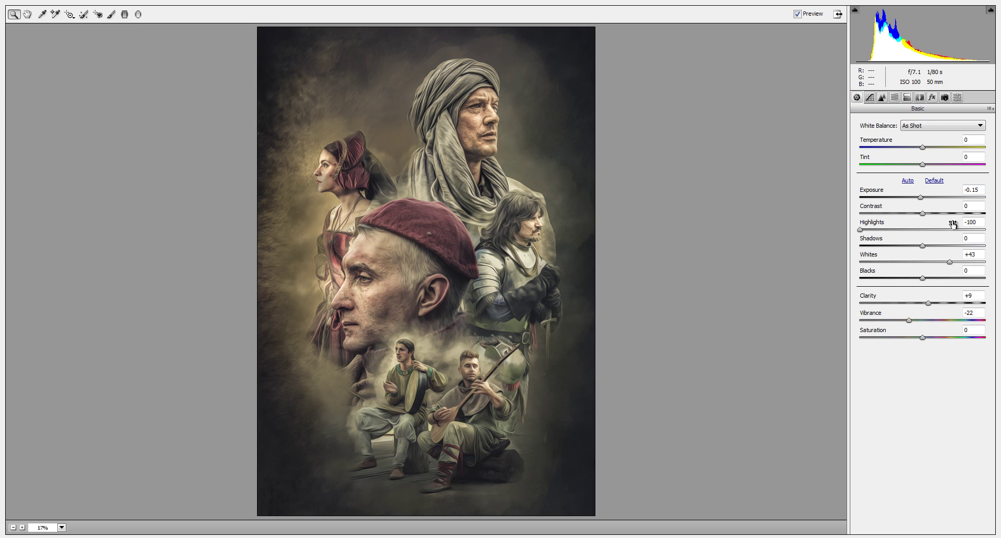
pyautogui.moveTo(909, 321); pyautogui.dragTo(927, 321)
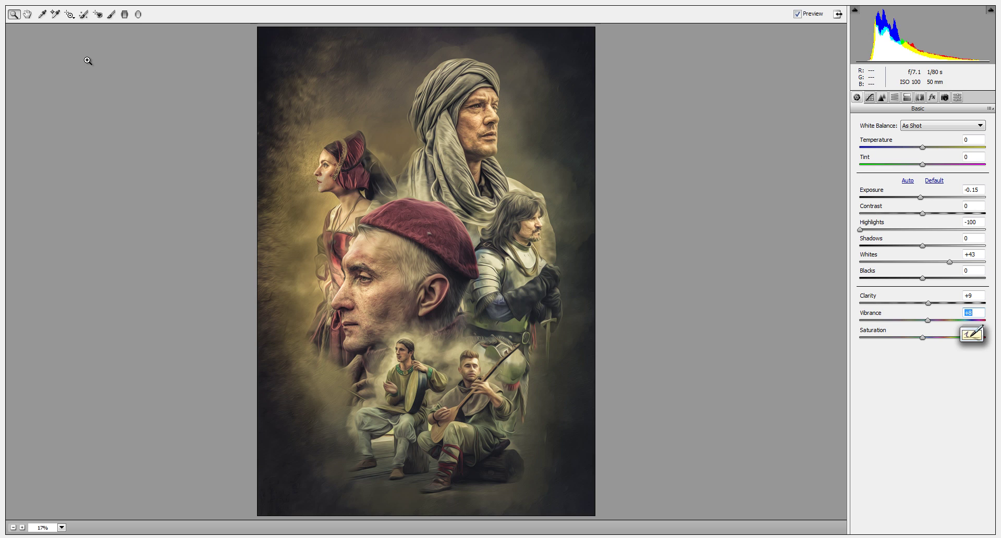
# Draw a graduated filter across the poster's middle with Tint 0 and Temperature -4, then apply Camera Raw
pyautogui.click(125, 14)
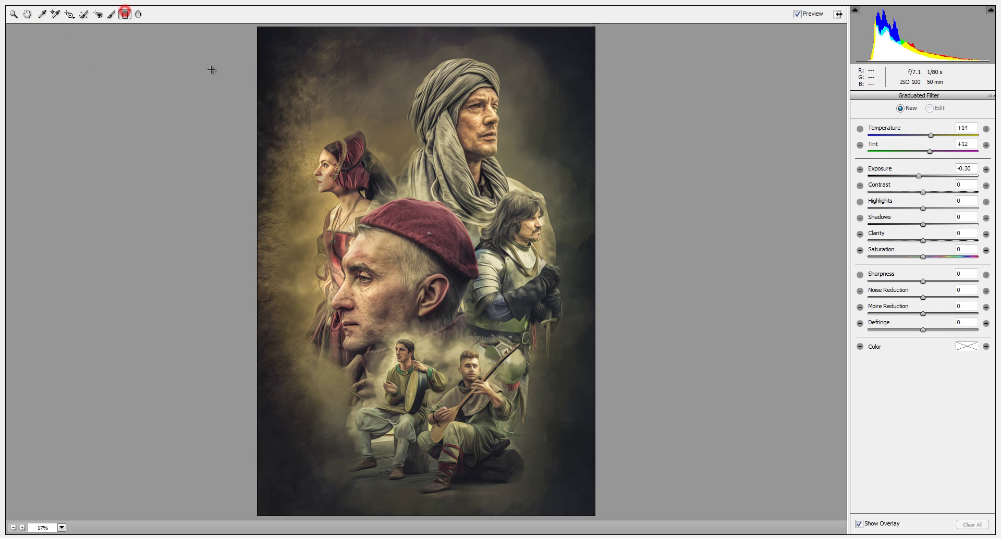
pyautogui.moveTo(456, 237); pyautogui.dragTo(363, 226)
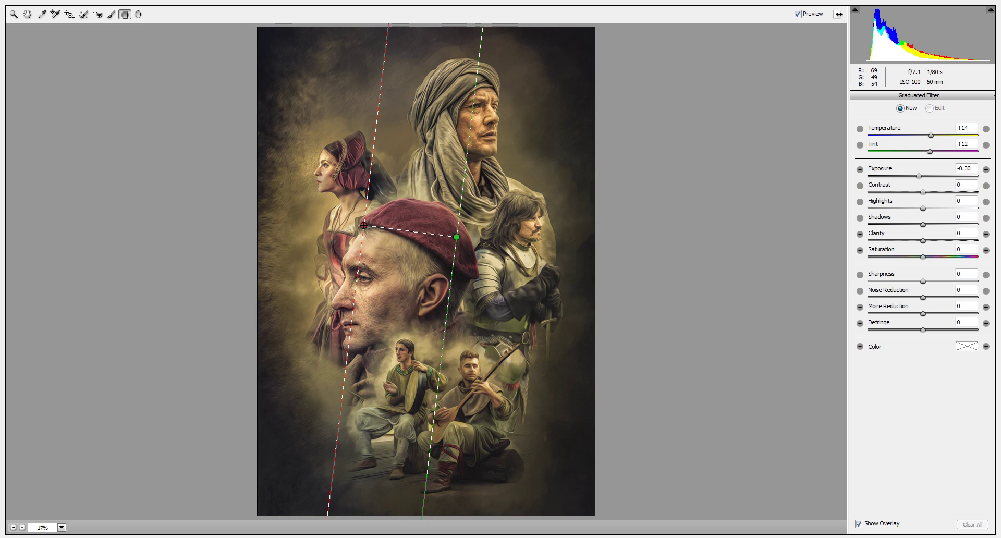
pyautogui.moveTo(429, 234); pyautogui.dragTo(507, 239)
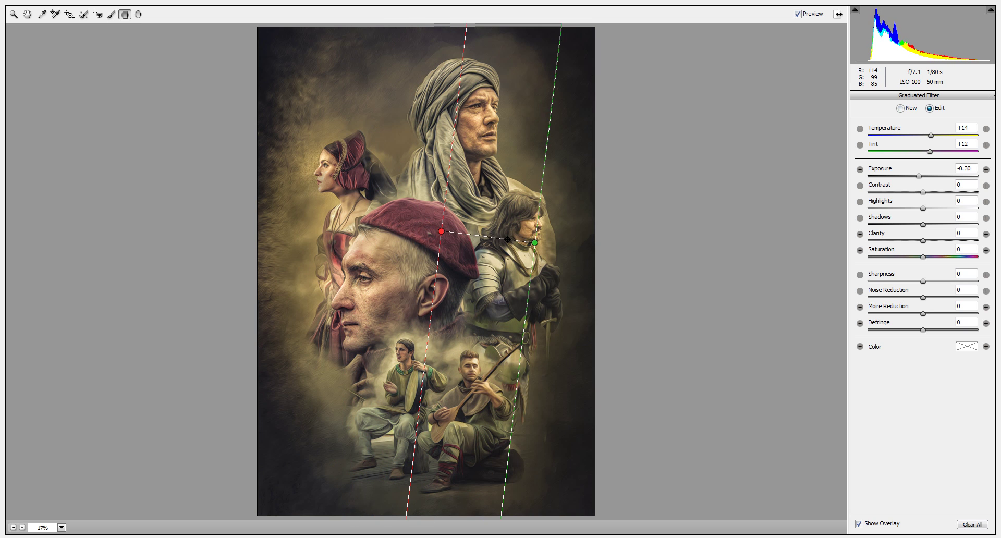
pyautogui.moveTo(441, 231)
pyautogui.mouseDown()
pyautogui.moveTo(369, 228)
pyautogui.moveTo(381, 231)
pyautogui.mouseUp()
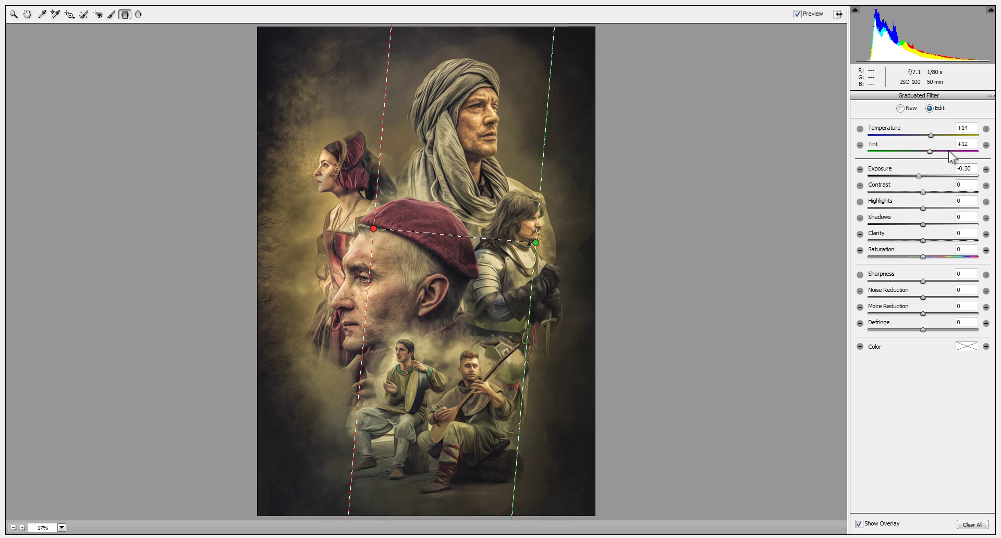
pyautogui.doubleClick(965, 144)
pyautogui.write('0')
pyautogui.moveTo(931, 135); pyautogui.dragTo(921, 135)
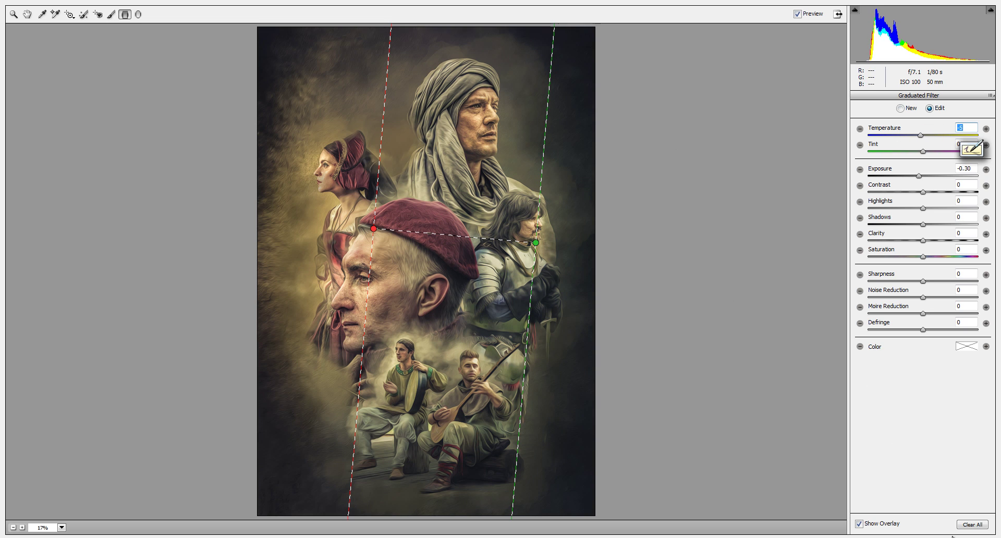
pyautogui.press('Return')
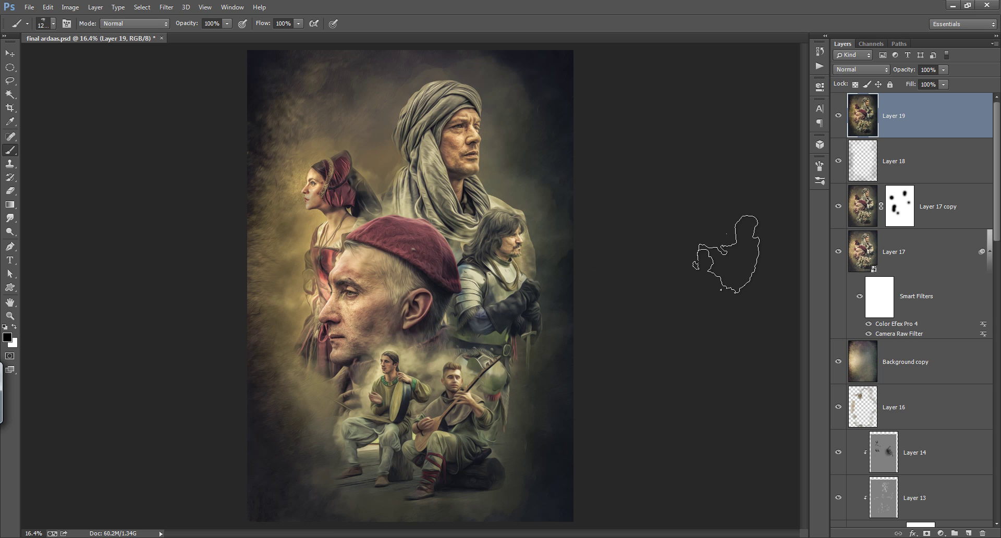
# Add a dark red 9d0000 Solid Color fill layer in Lighten mode at 13% opacity
pyautogui.click(840, 117)
pyautogui.click(936, 531)
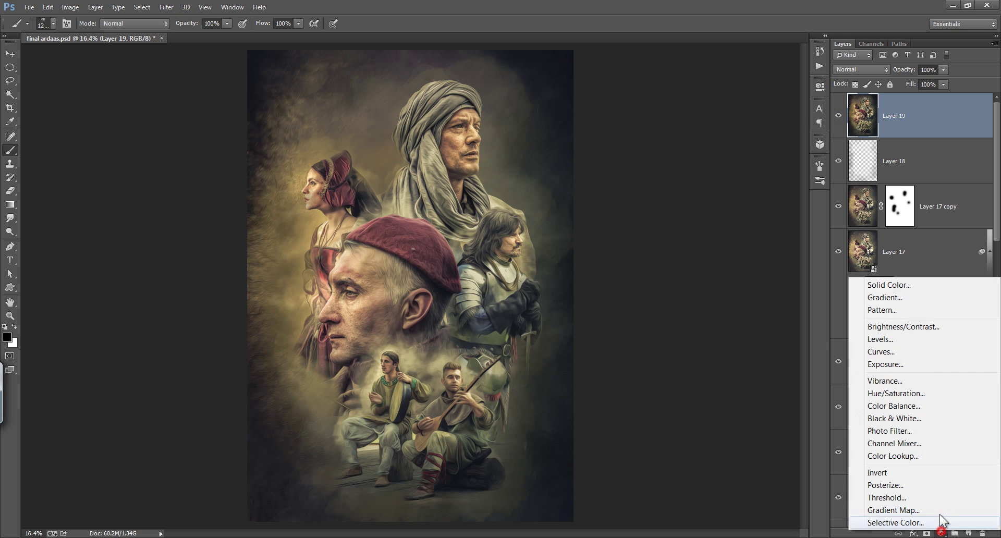
pyautogui.click(897, 286)
pyautogui.click(762, 171)
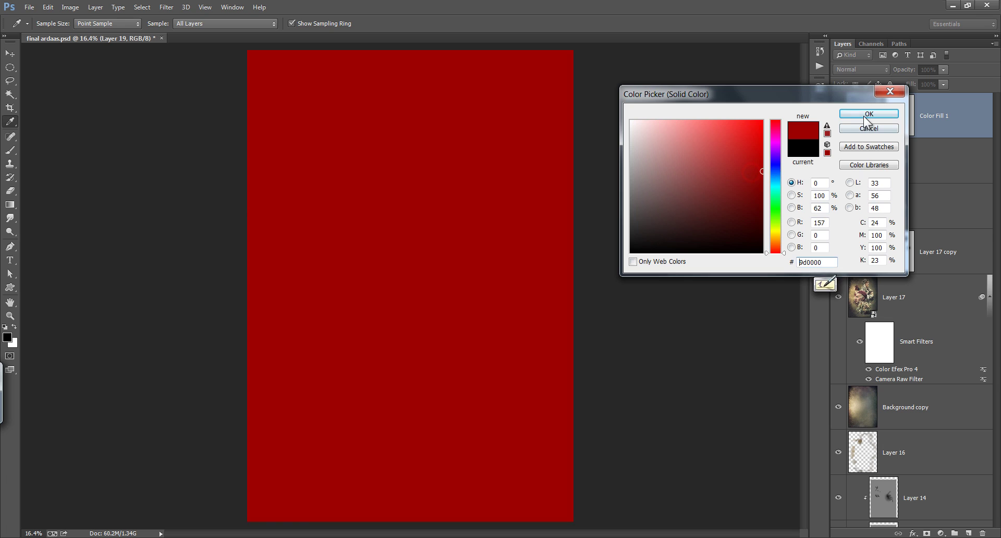
pyautogui.click(865, 114)
pyautogui.click(881, 70)
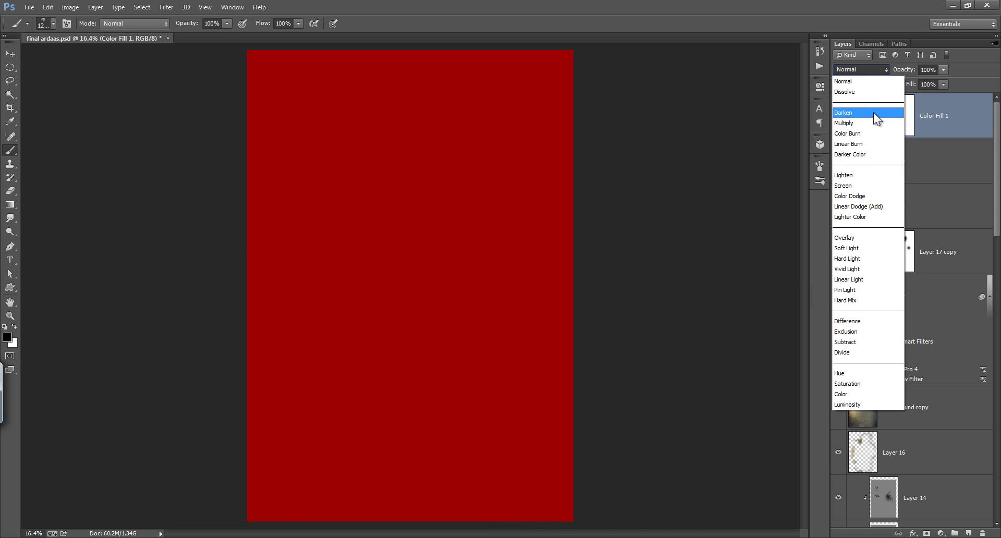
pyautogui.click(861, 174)
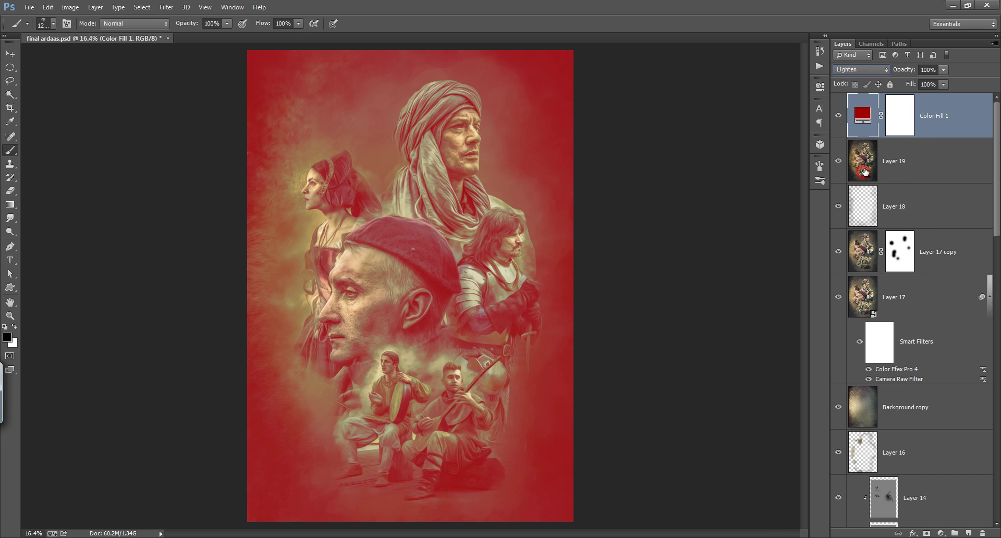
pyautogui.moveTo(902, 72); pyautogui.dragTo(862, 75)
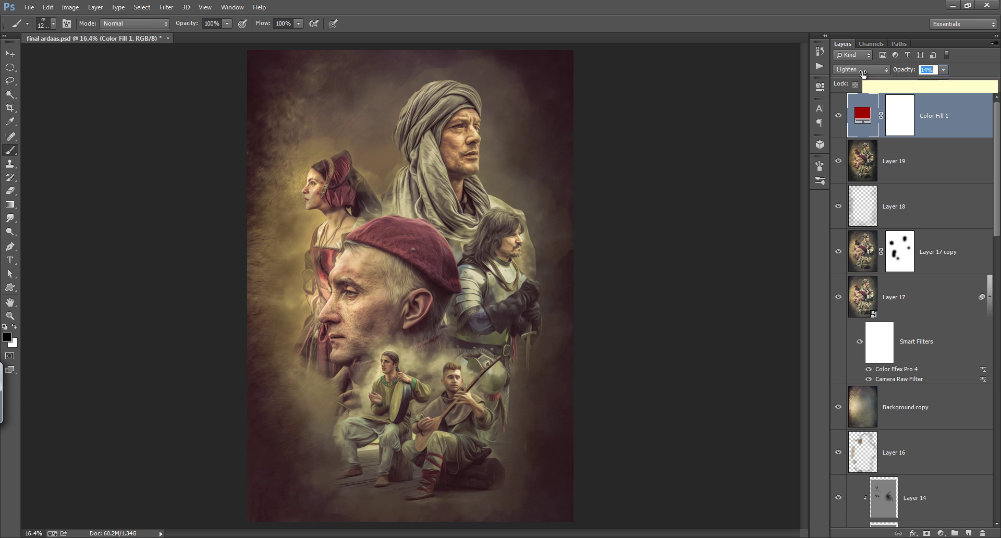
# Change the fill colour to blue 00649d after trying teal and magenta hues
pyautogui.click(839, 116)
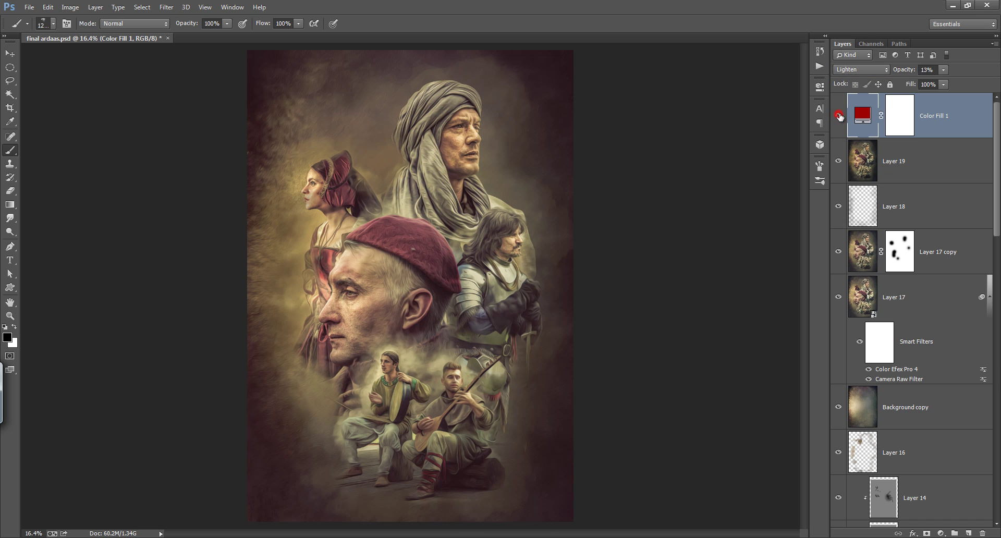
pyautogui.doubleClick(863, 114)
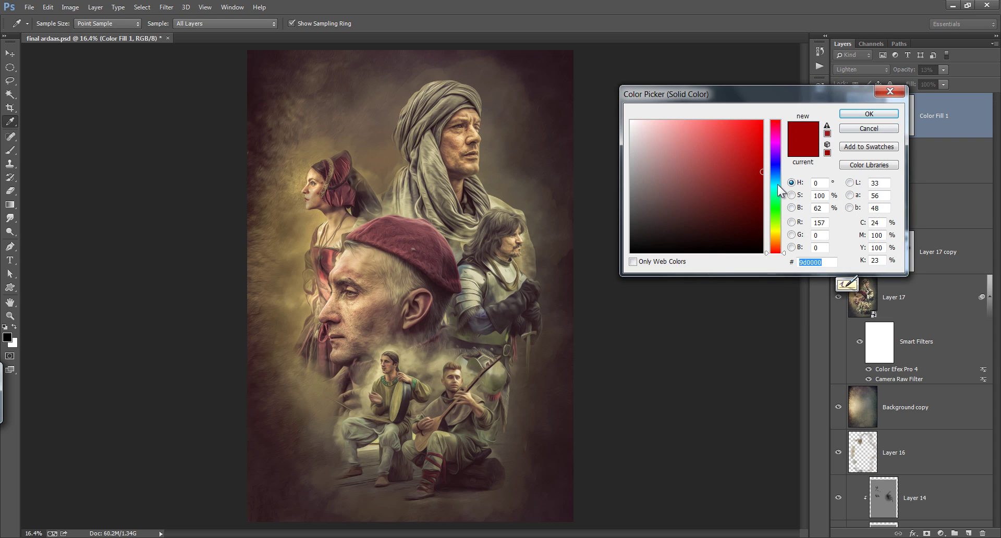
pyautogui.click(776, 183)
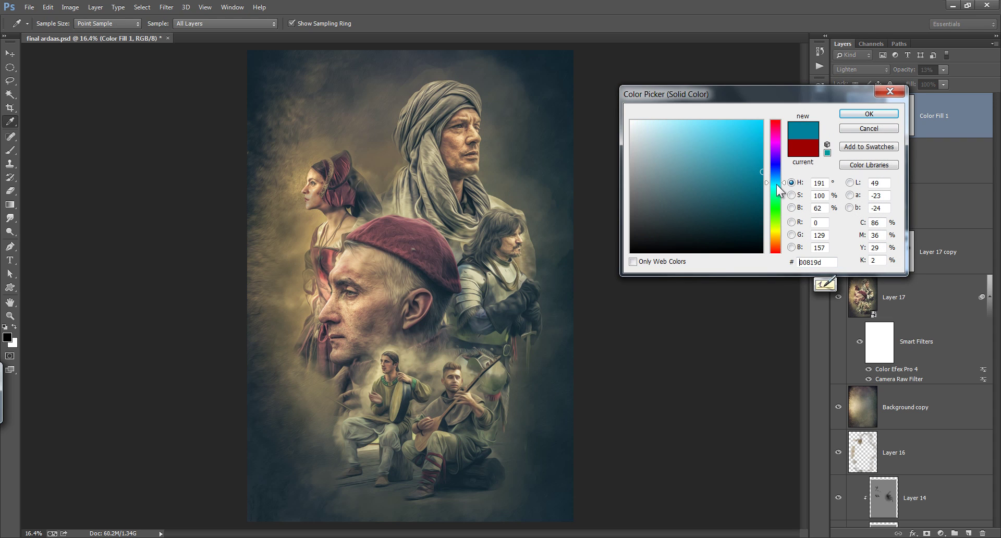
pyautogui.click(775, 140)
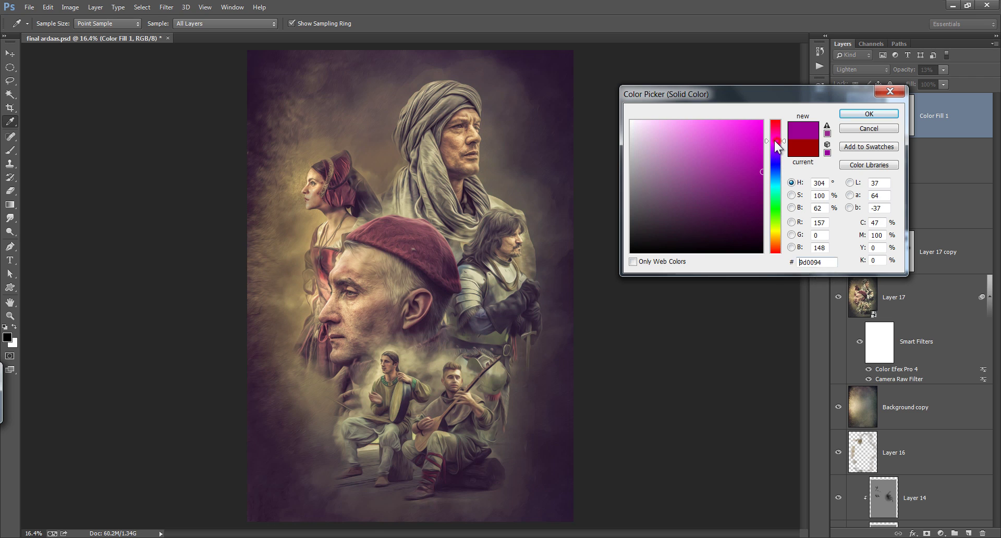
pyautogui.click(776, 178)
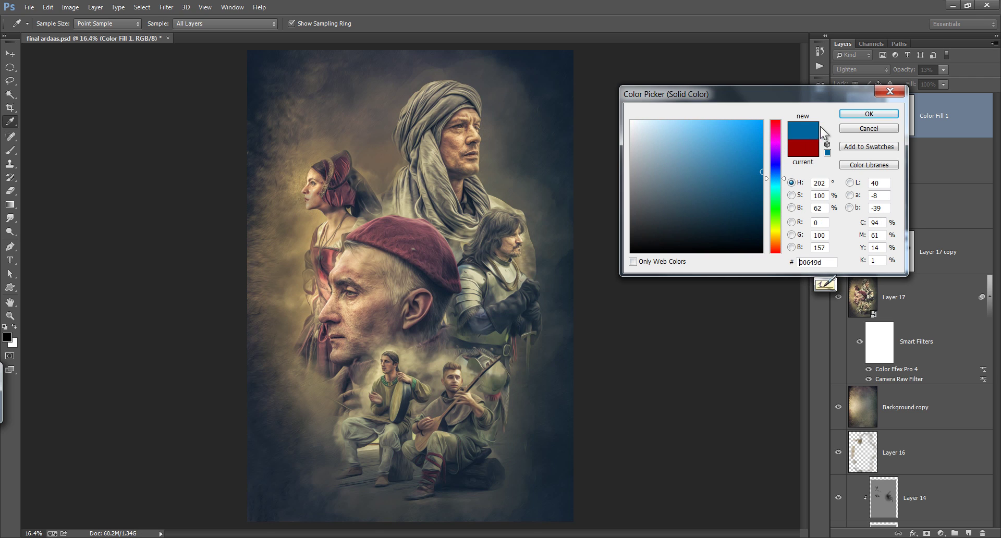
pyautogui.click(868, 114)
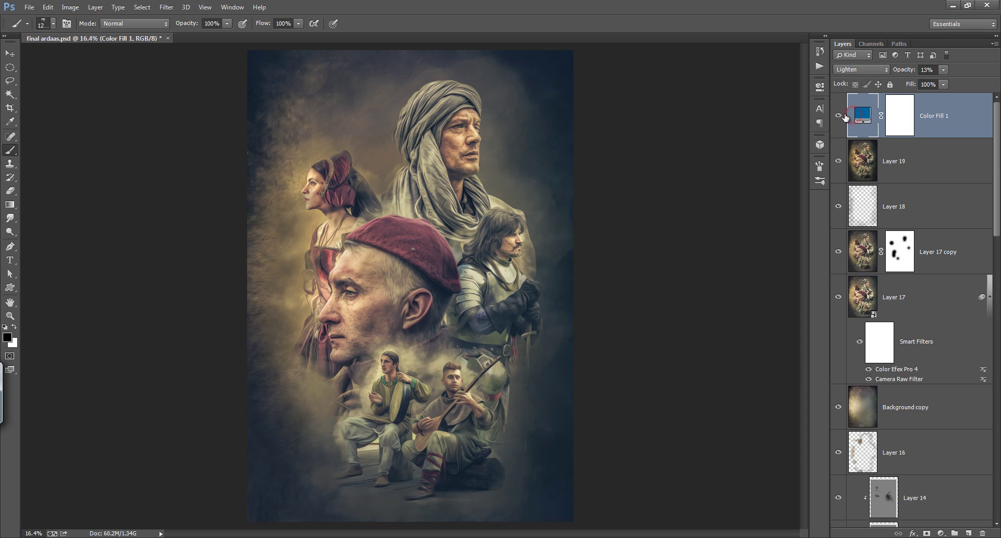
# Toggle the blue tint on and off to compare the poster
pyautogui.click(839, 116)
pyautogui.click(839, 116)
pyautogui.click(839, 117)
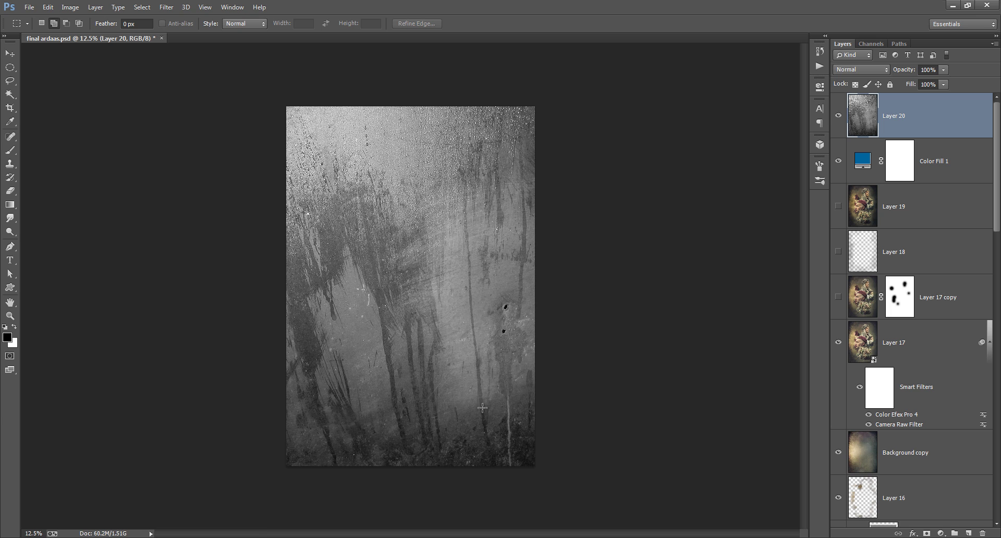
# Set the grunge texture Layer 20 to Soft Light blending at 60% opacity
pyautogui.click(839, 116)
pyautogui.click(839, 116)
pyautogui.click(857, 70)
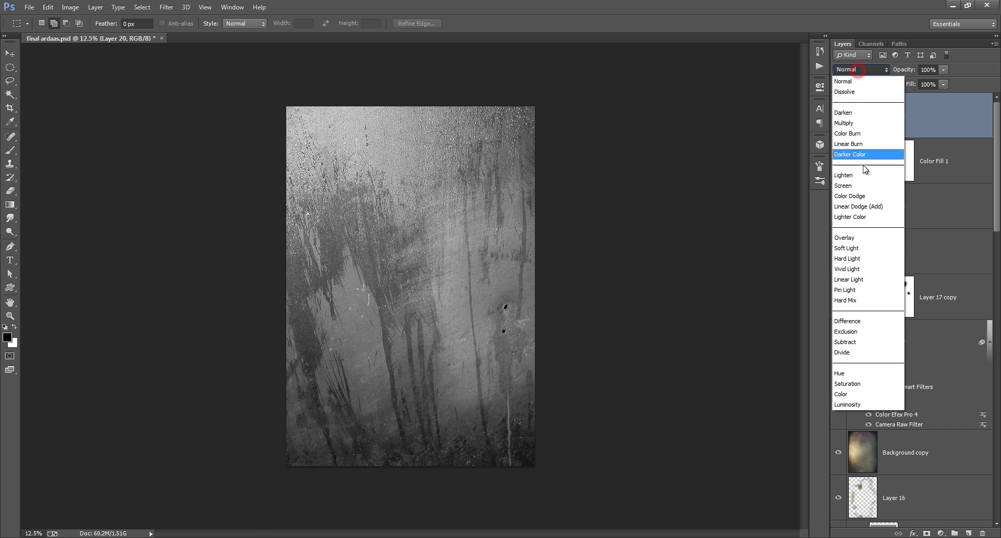
pyautogui.click(855, 248)
pyautogui.moveTo(907, 72); pyautogui.dragTo(888, 72)
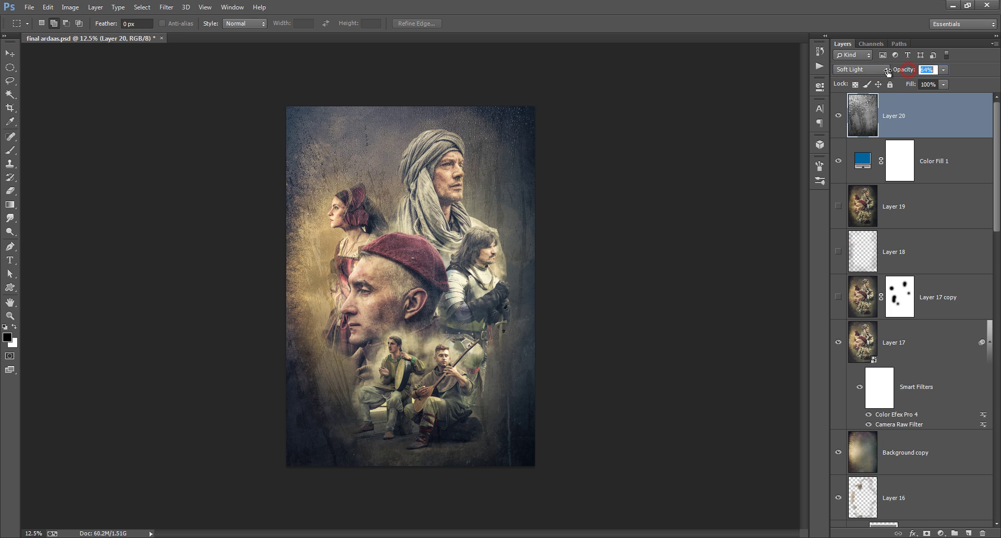
pyautogui.write('60')
pyautogui.press('Return')
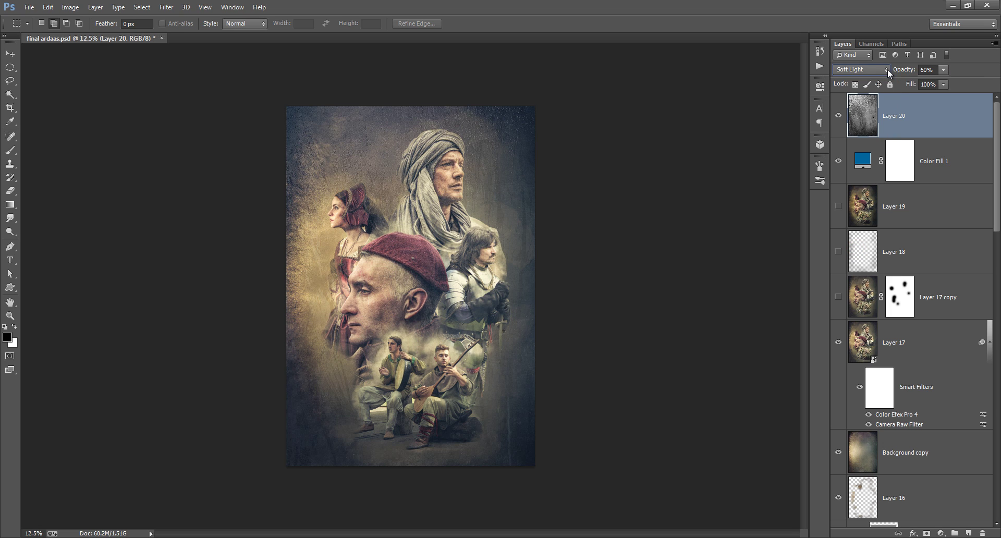